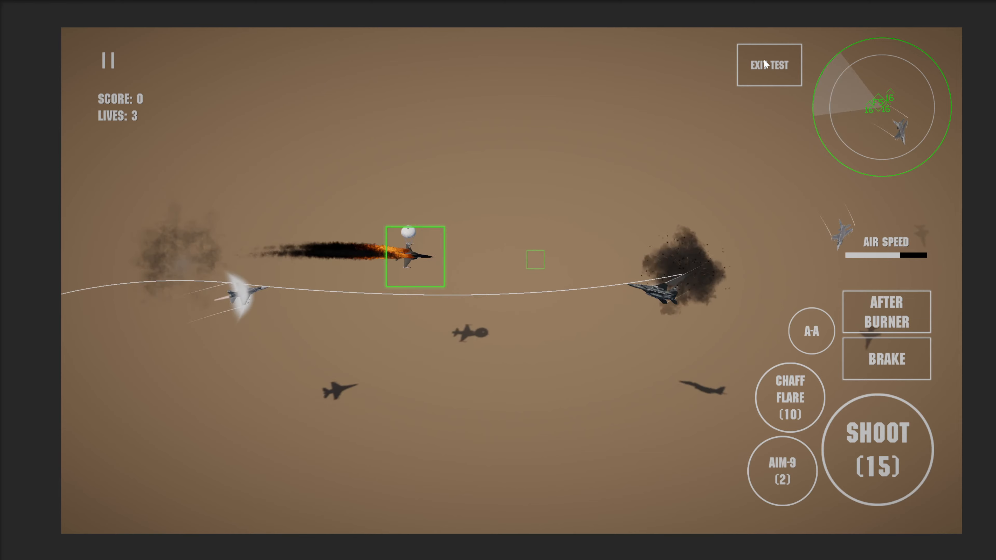
Leave the running level test, run it again to watch the friendly jets, and exit back to the editor
key("Escape")
left_click(901, 383)
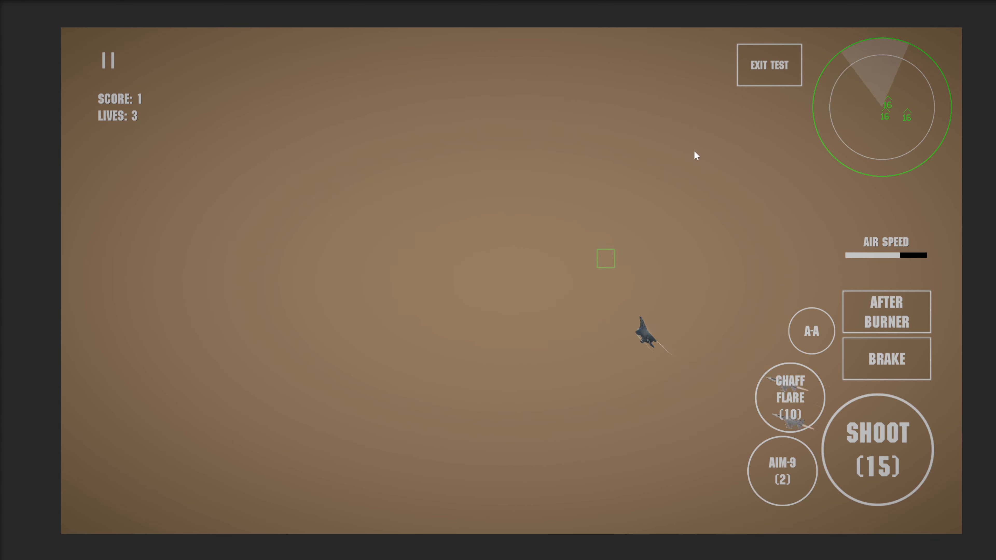
left_click(761, 73)
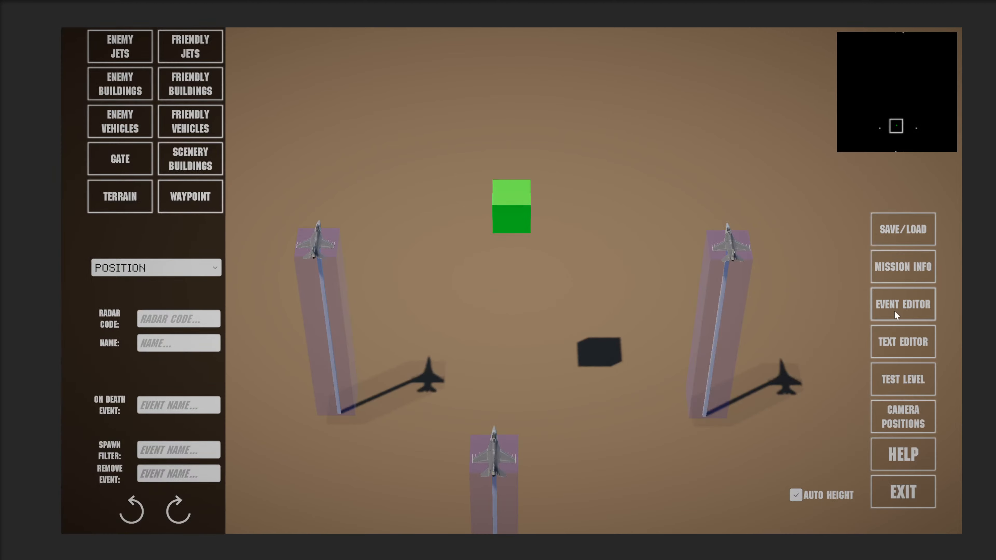
Review the available player jets in the mission settings and return to the map
left_click(907, 268)
left_click(617, 331)
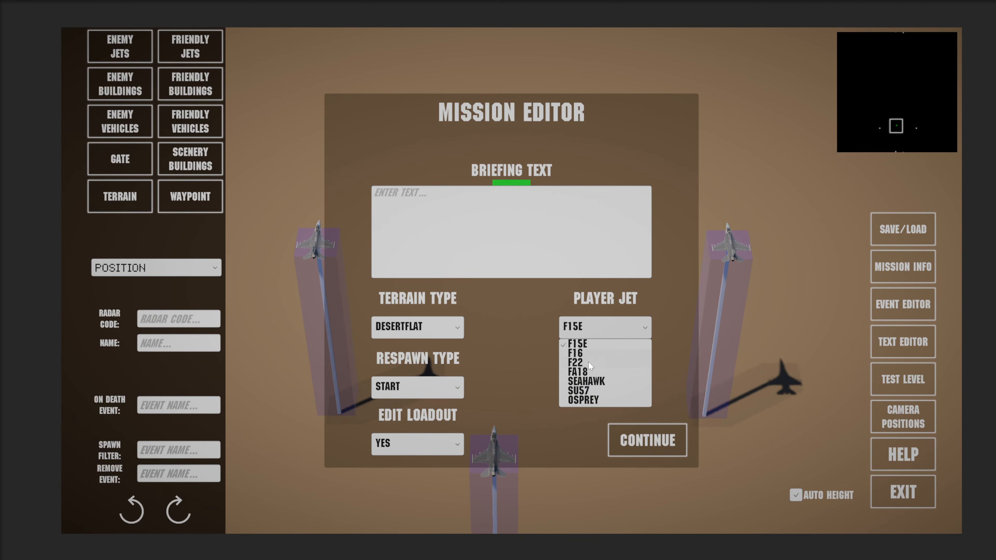
left_click(640, 400)
left_click(587, 327)
left_click(647, 440)
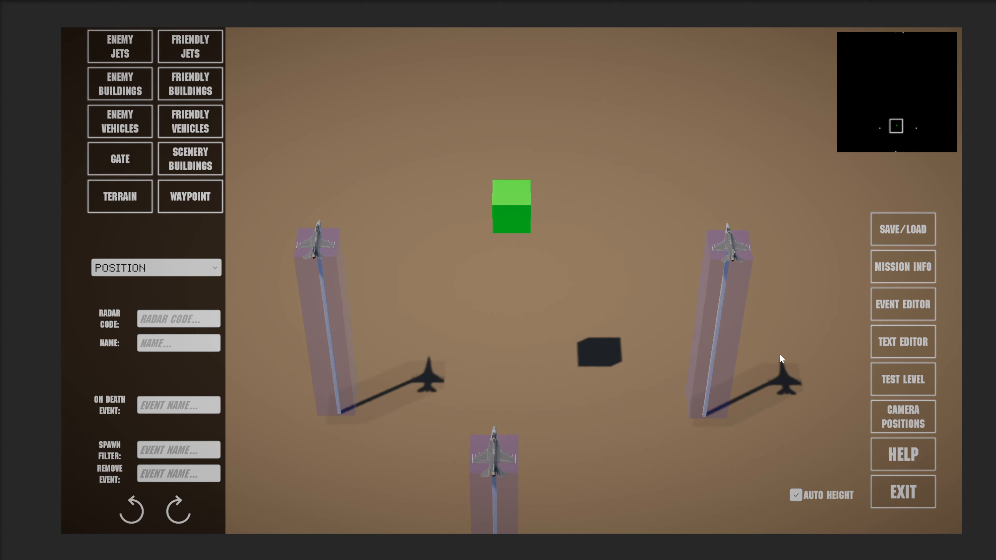
Run another test of the level to watch the formation's behaviour, and return to the mission editor
left_click(898, 232)
left_click(903, 379)
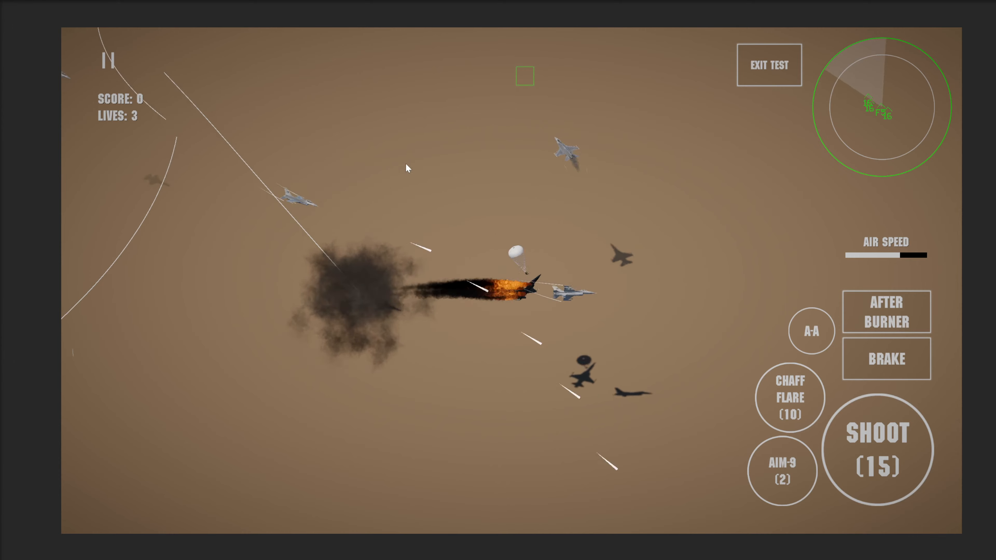
left_click(749, 70)
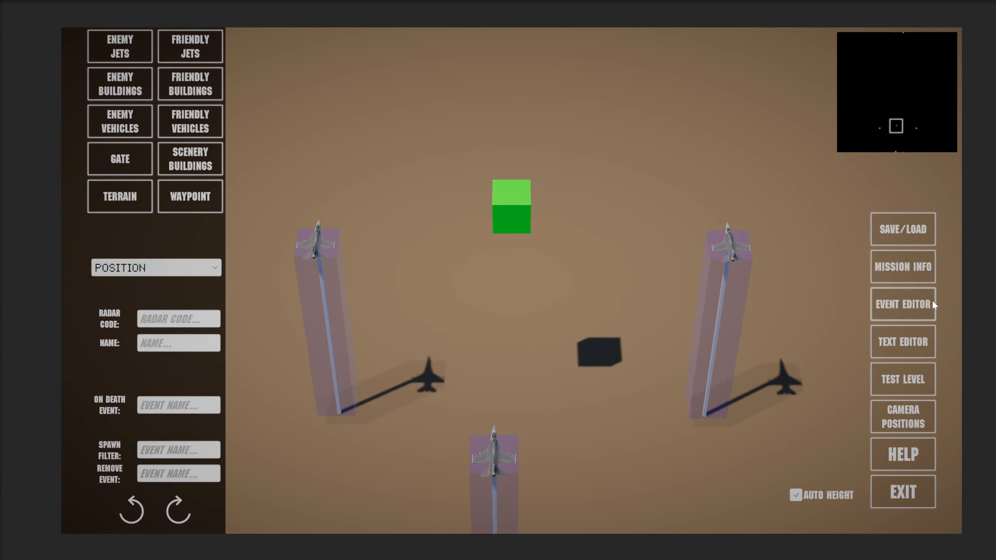
Add an event entry that broadcasts NOFORMATION A once at time 10
left_click(900, 304)
left_click(403, 442)
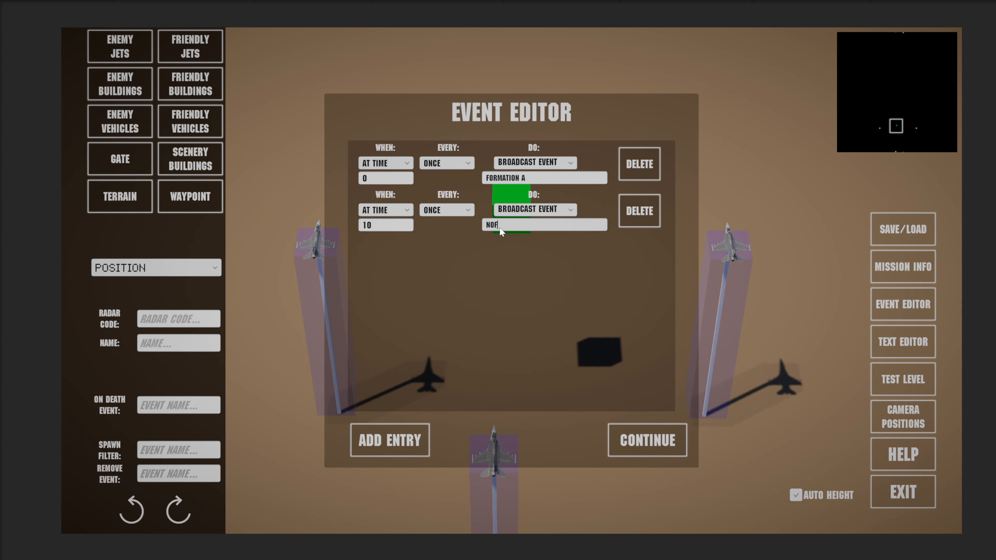
type("ATION A")
left_click(643, 444)
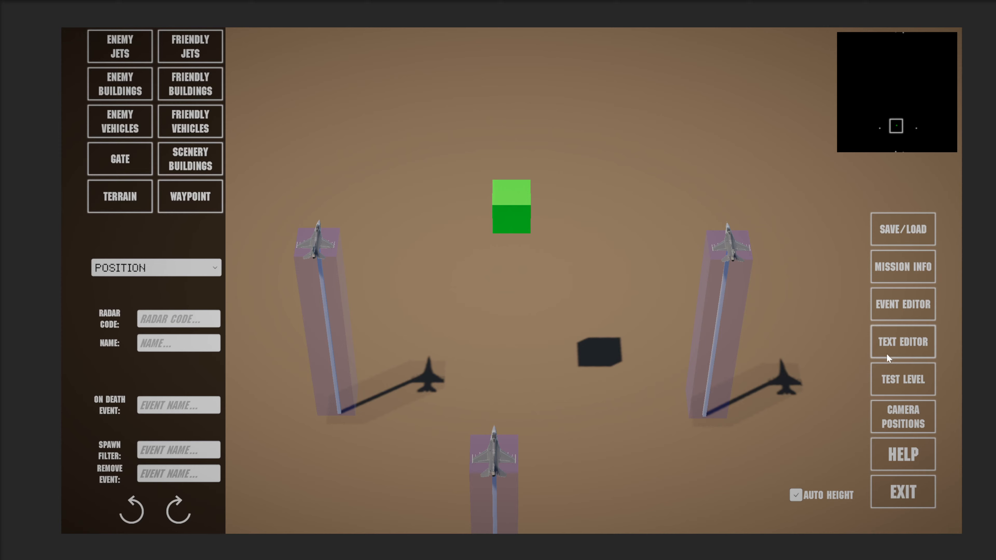
Test the level with the new timed formation event while flying the player jet, and exit the test
left_click(900, 388)
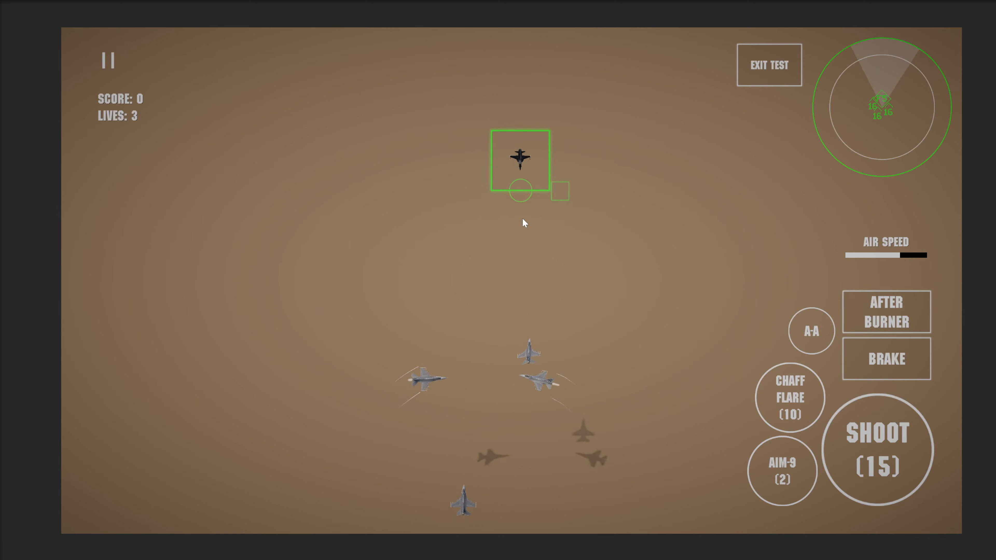
right_click(522, 215)
left_click_drag(522, 218, 494, 238)
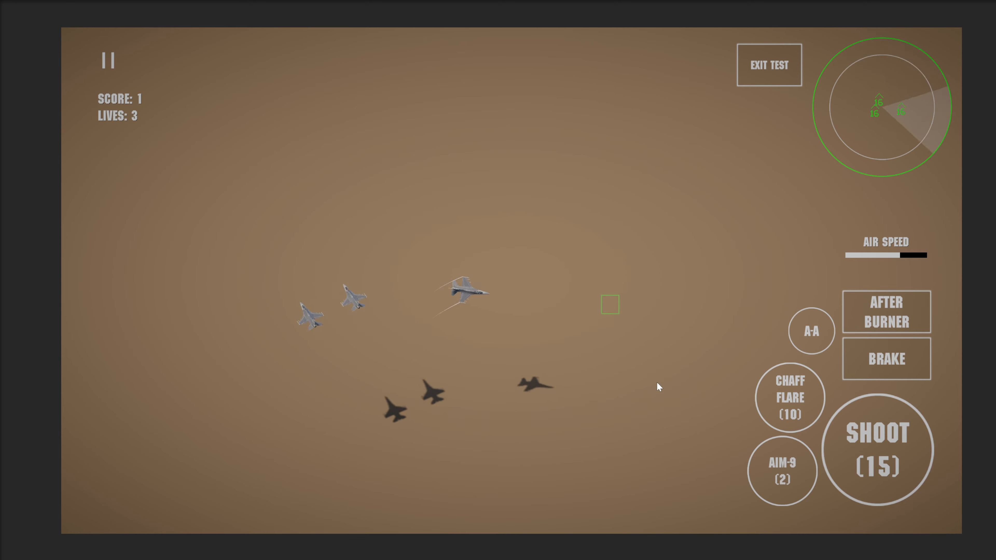
left_click(776, 73)
Place an enemy Base building on the desert just beyond the green block
left_click_drag(542, 322, 593, 267)
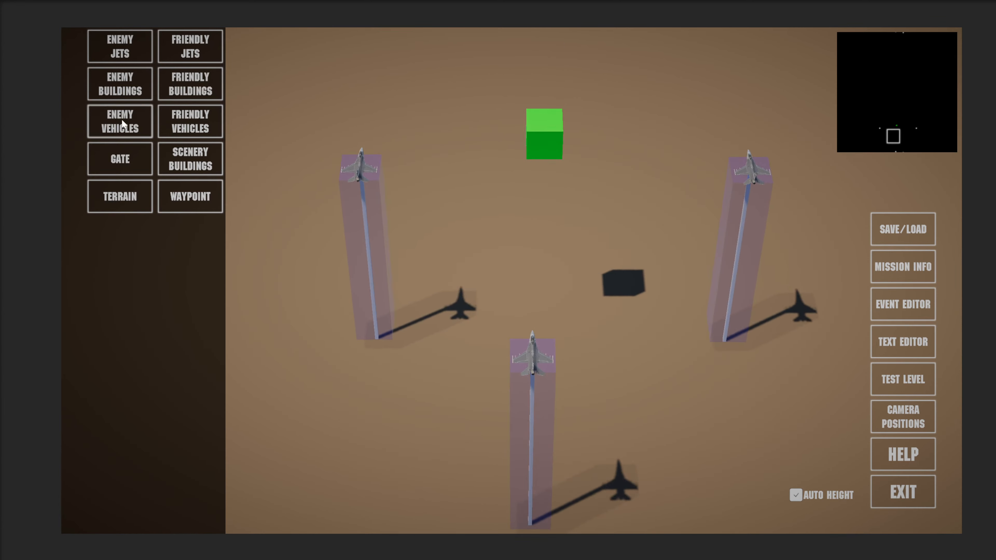
left_click(114, 93)
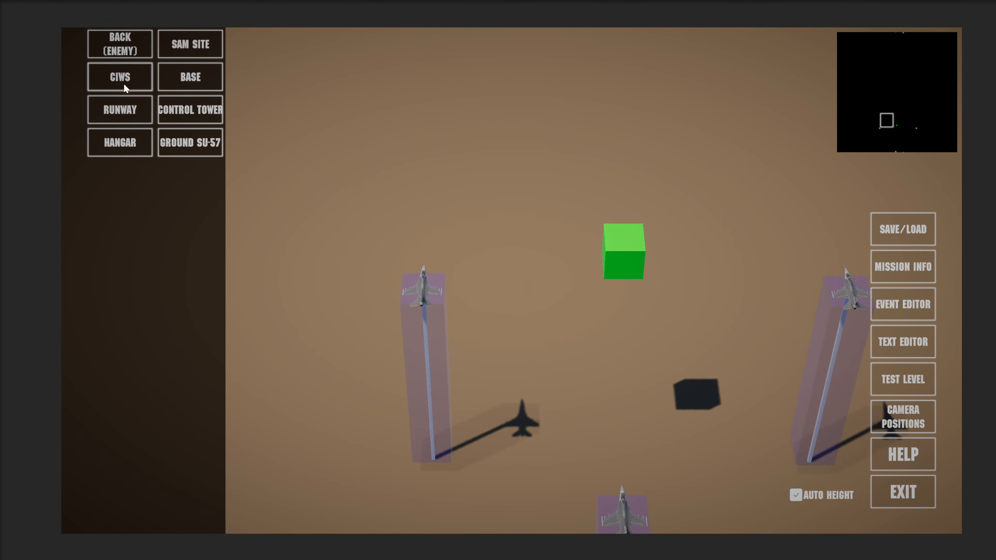
left_click(190, 77)
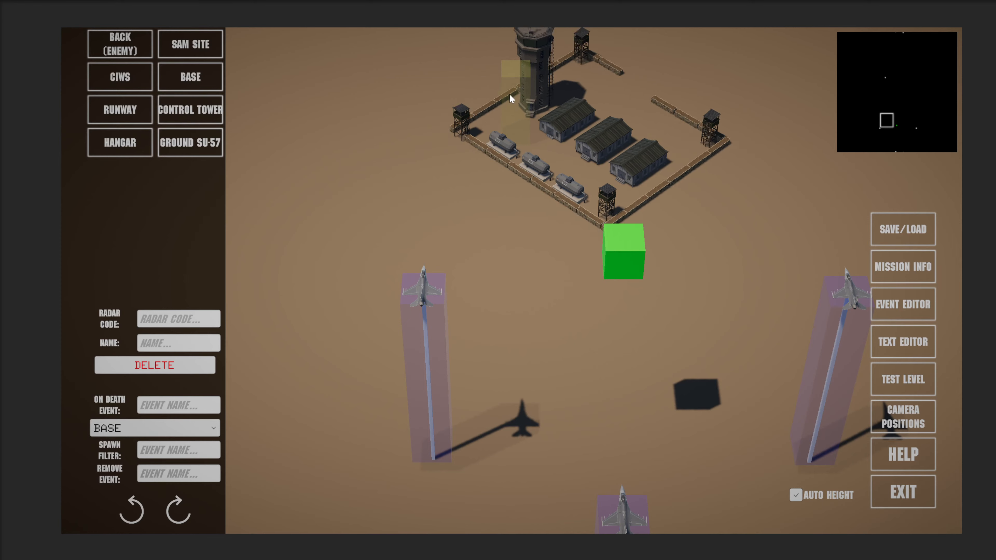
left_click_drag(510, 98, 539, 64)
right_click_drag(426, 291, 459, 322)
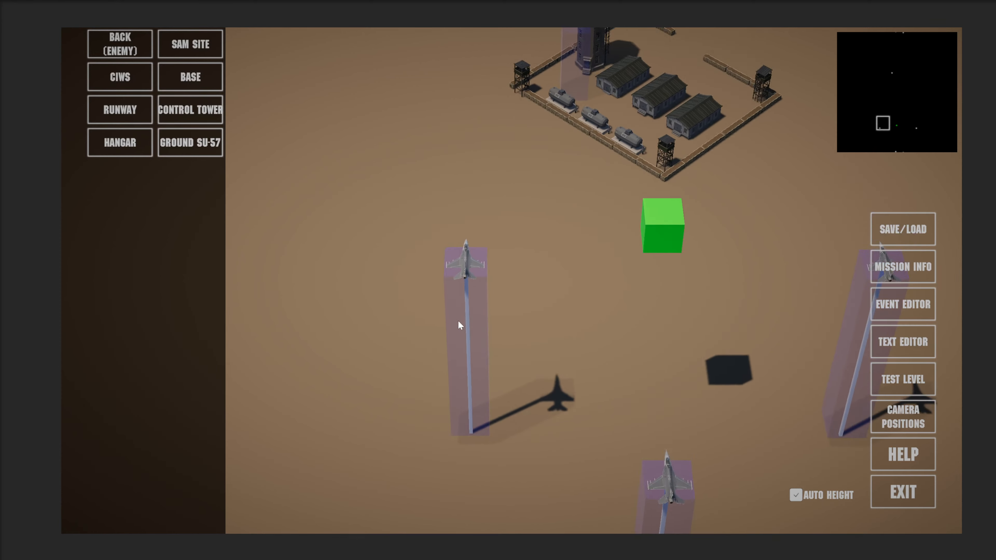
key("d")
key("s")
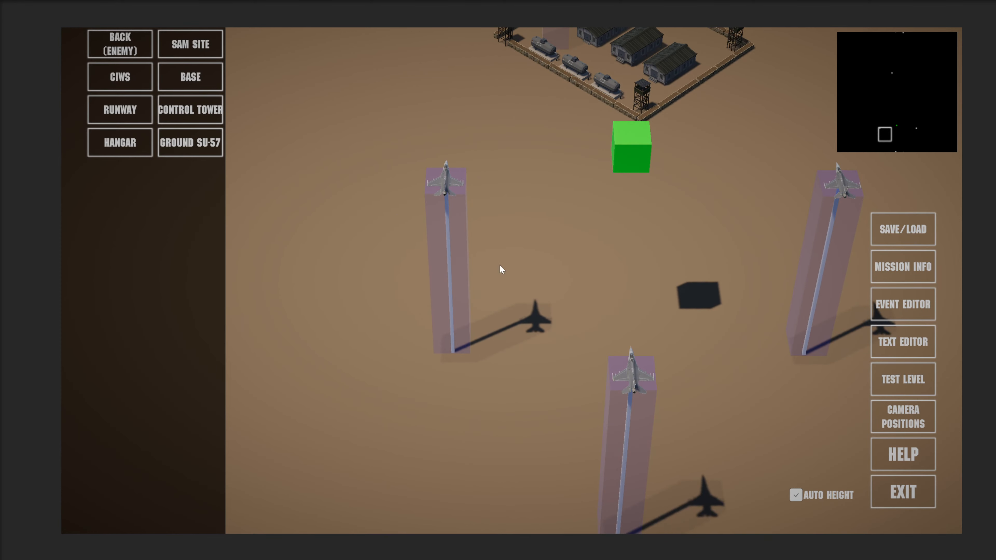
right_click_drag(437, 290, 363, 225)
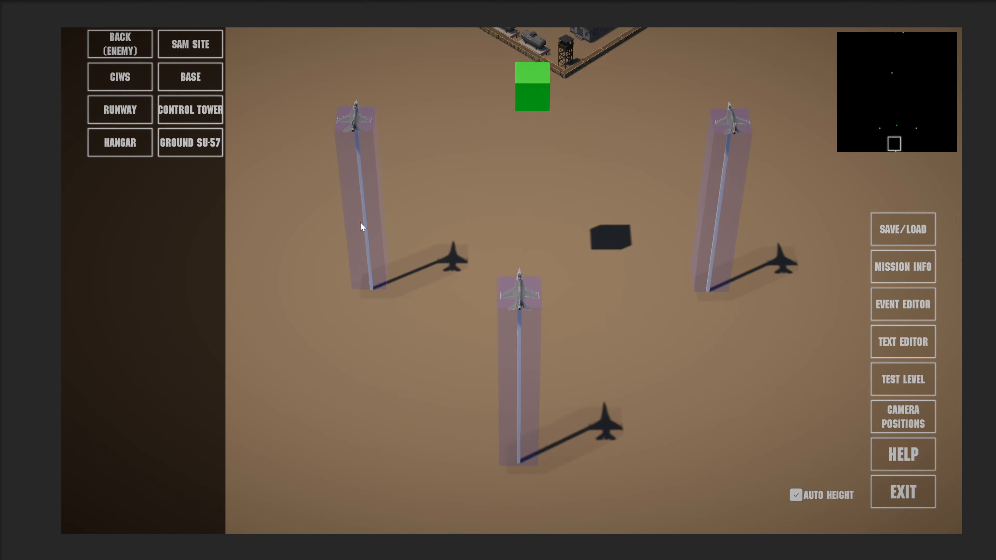
right_click_drag(518, 232, 547, 347)
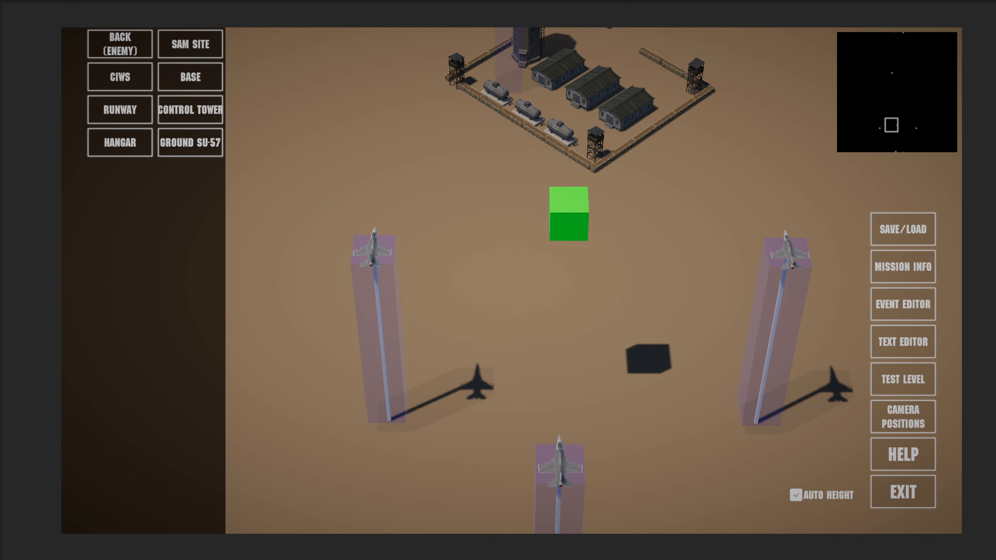
scroll(591, 311, "down", 5)
scroll(692, 251, "up", 8)
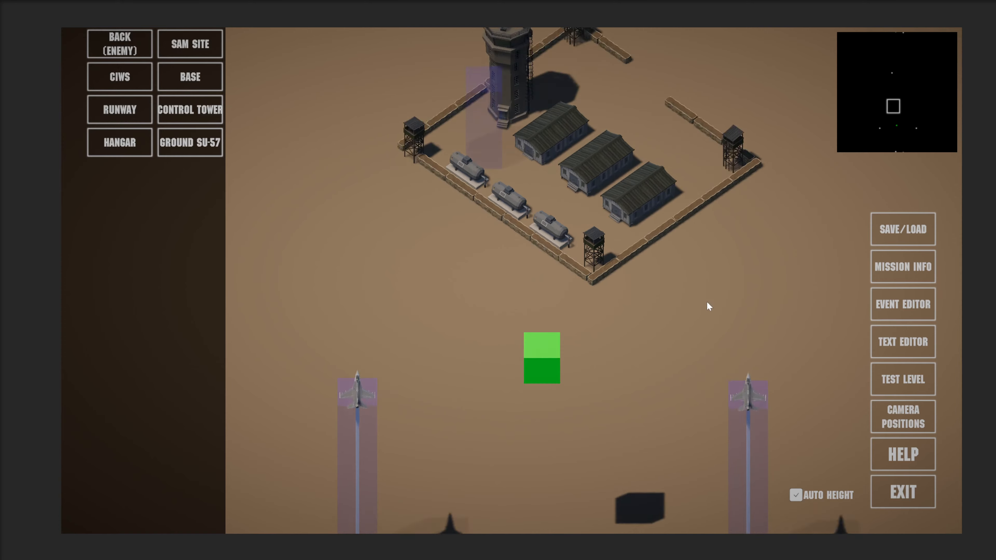
right_click_drag(709, 307, 626, 298)
right_click_drag(630, 335, 505, 499)
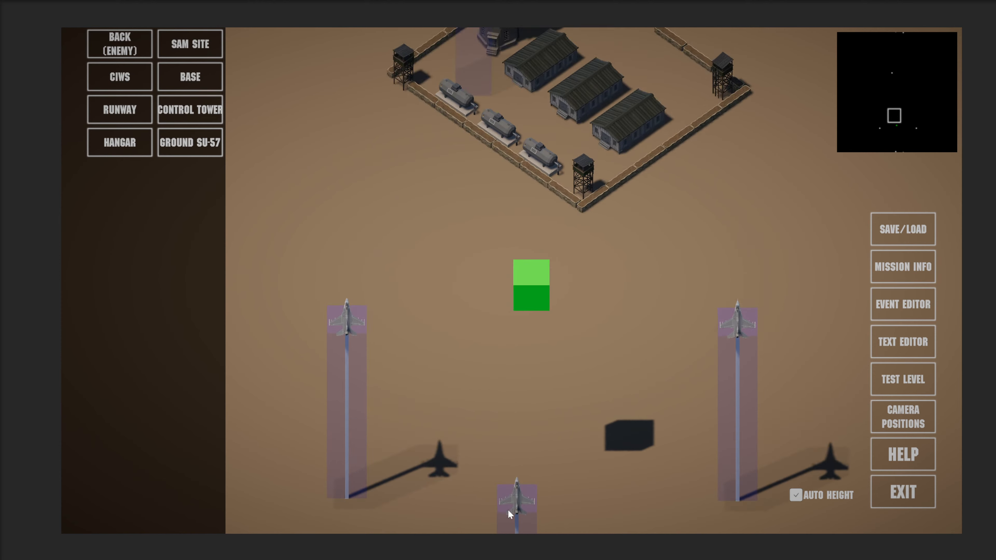
mouse_move(566, 486)
right_mouse_down()
mouse_move(603, 43)
mouse_move(567, 503)
right_mouse_up()
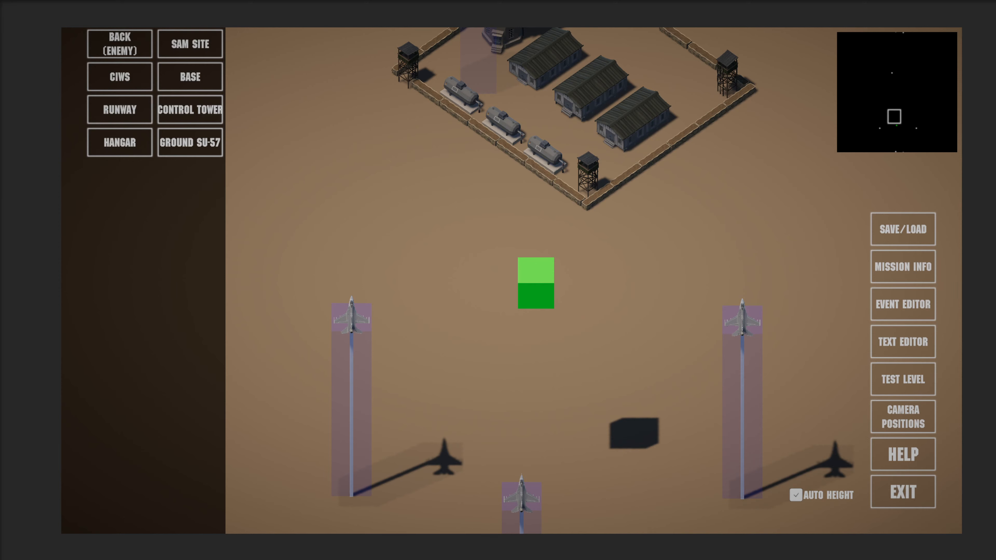
key("p")
right_click_drag(612, 378, 629, 263)
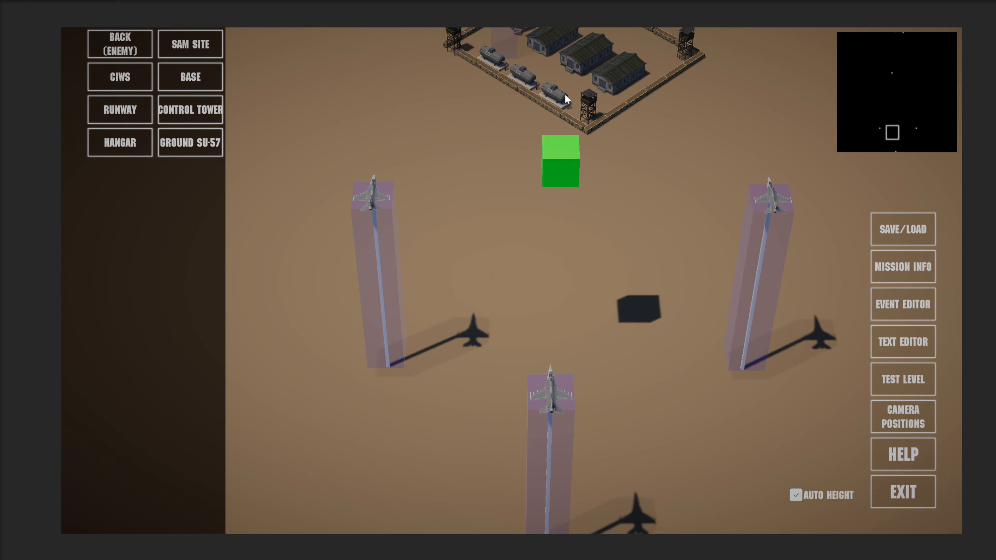
Place three numbered waypoints in the open desert to the east of the enemy base
left_click(124, 50)
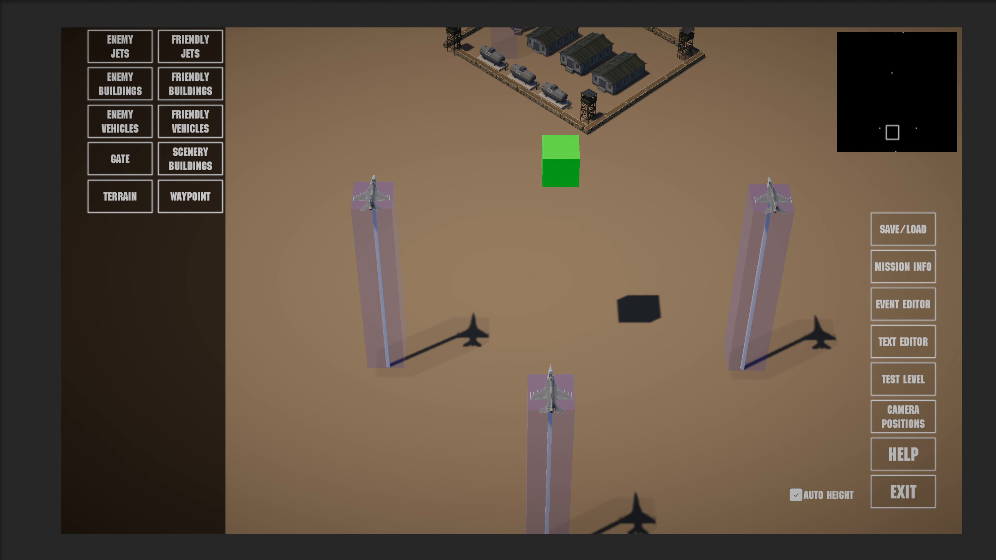
scroll(499, 211, "down", 3)
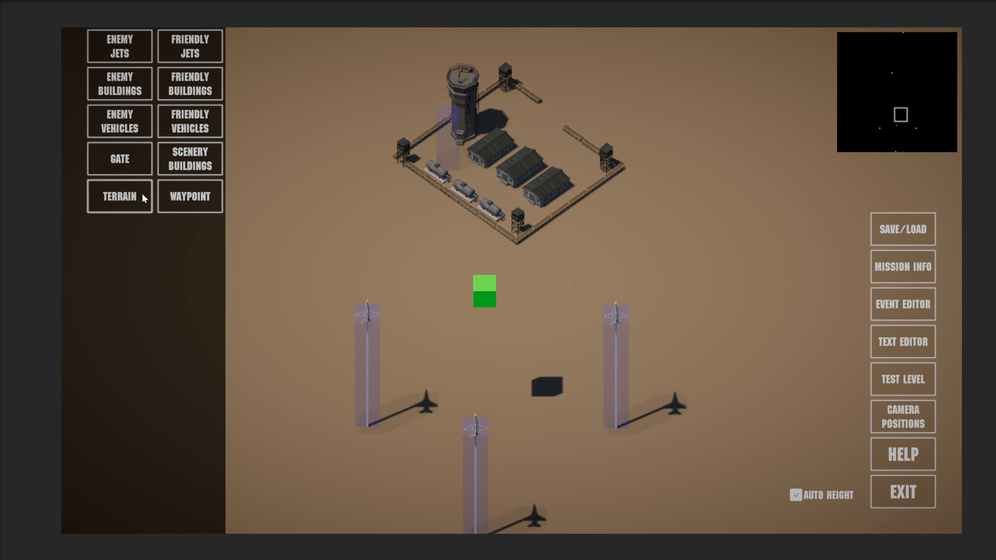
middle_click_drag(785, 270, 558, 243)
left_click(190, 195)
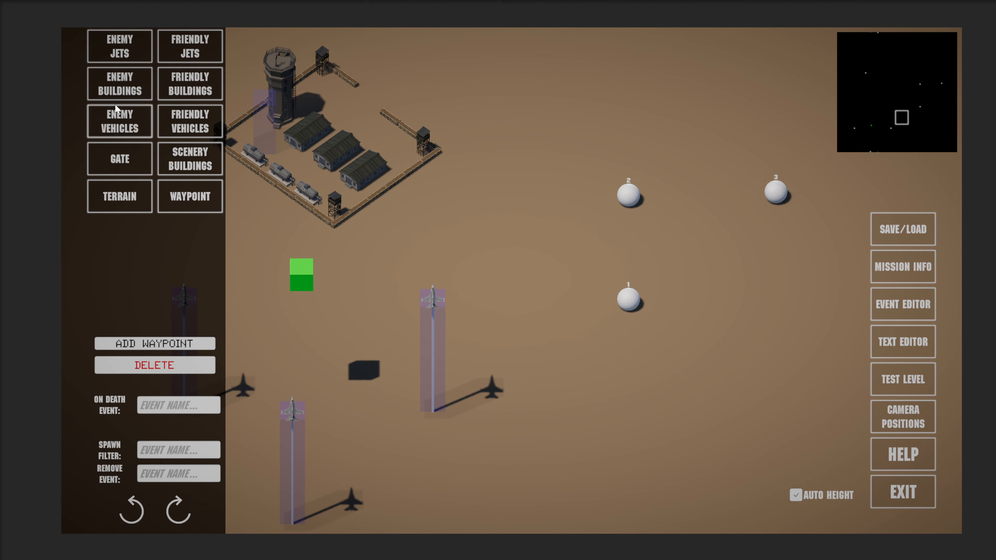
Place two friendly Abrams vehicles, one on each side of waypoint 1
left_click(118, 123)
left_click(121, 45)
left_click(196, 118)
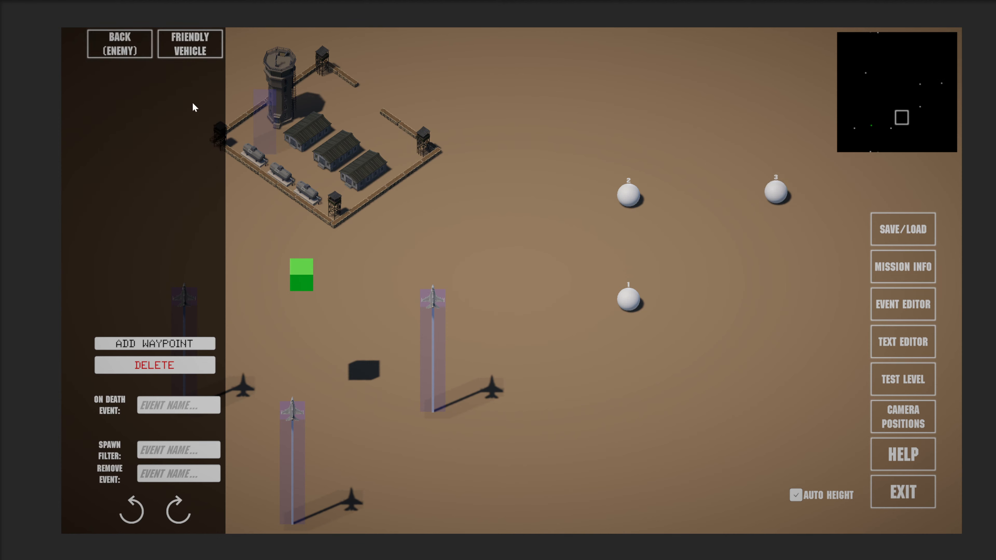
left_click(187, 42)
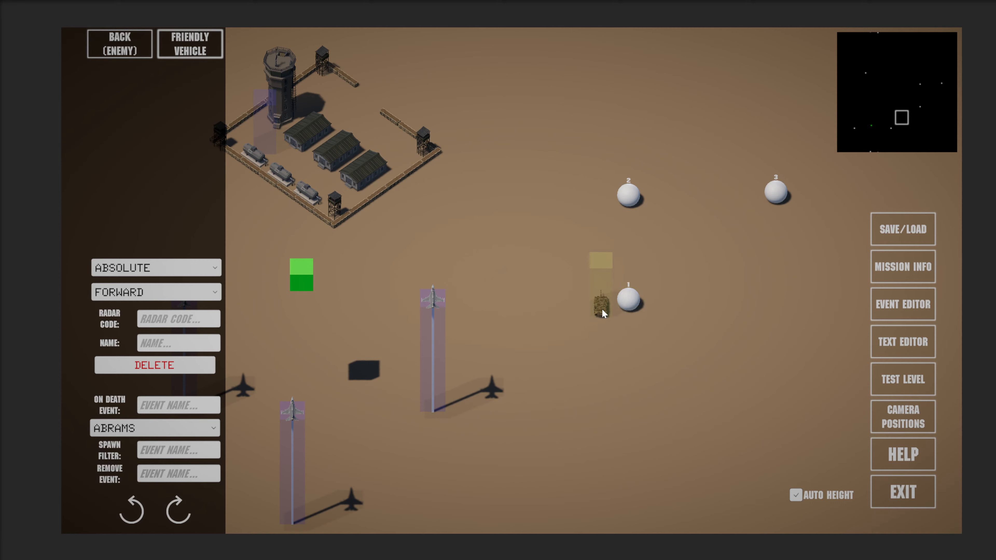
left_click(600, 305)
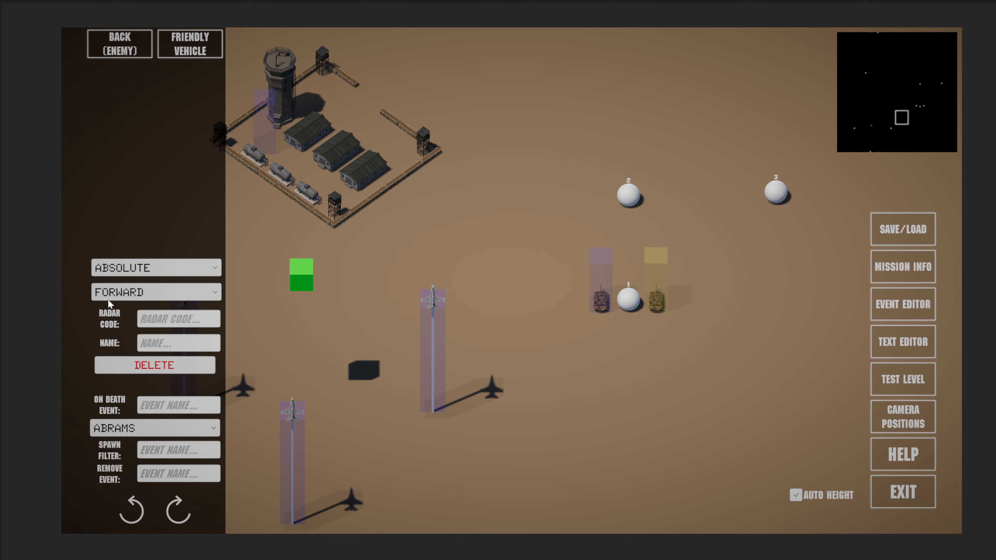
Set the movement of both Abrams vehicles to WAYPOINT
left_click(130, 294)
left_click(122, 349)
left_click(656, 302)
left_click(149, 292)
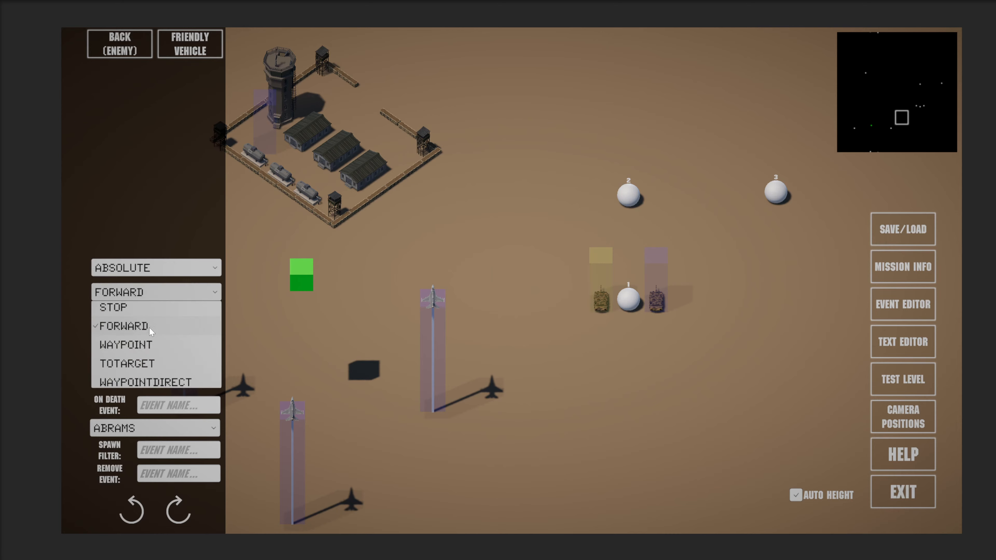
left_click(143, 342)
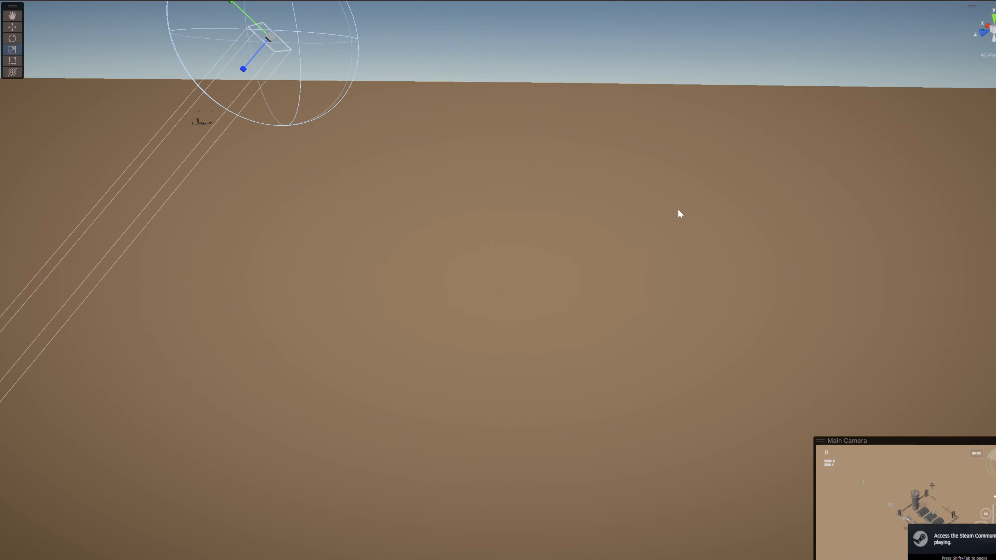
Inspect the running level from the free scene view and open the mission's save/load options back in the editor
right_click_drag(679, 210, 377, 309)
key("w")
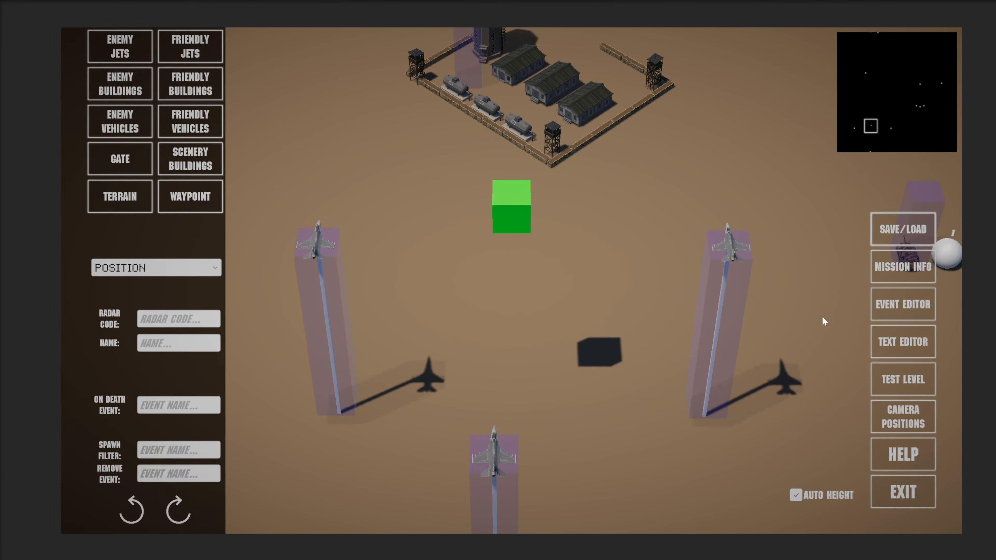
left_click(904, 229)
left_click(579, 440)
Check the movement options of the Abrams on the west side of waypoint 1
middle_click_drag(816, 216, 402, 279)
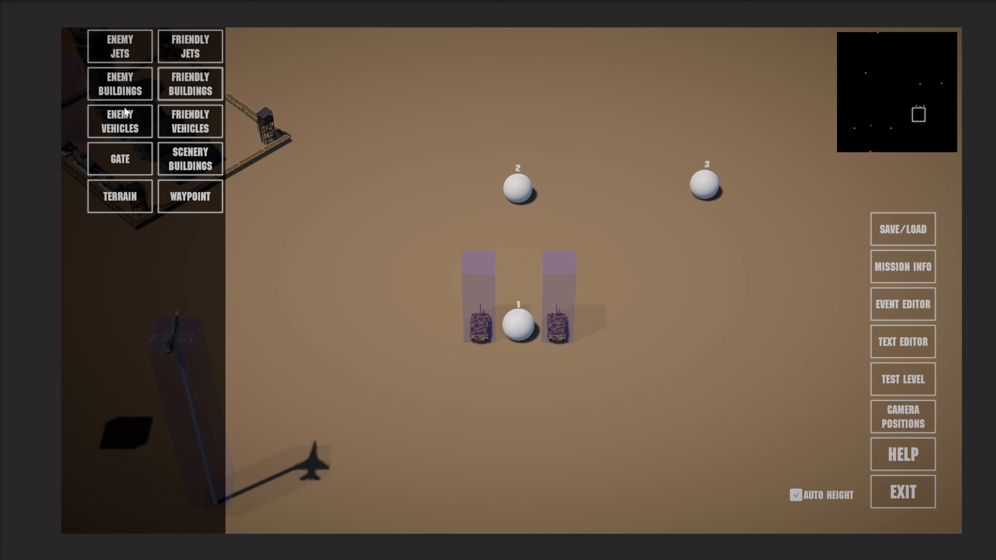
left_click(114, 125)
left_click(119, 44)
left_click(190, 122)
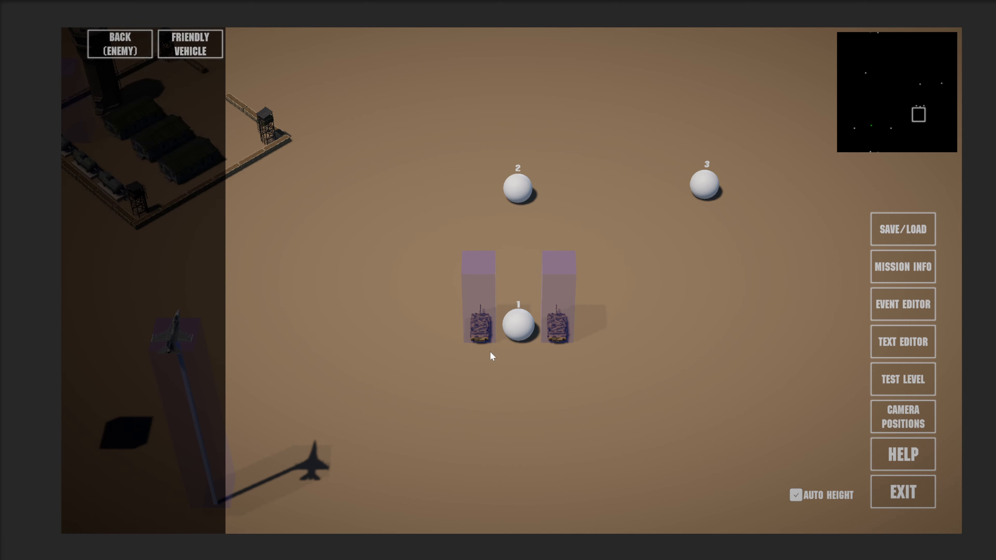
left_click(484, 335)
left_click(149, 293)
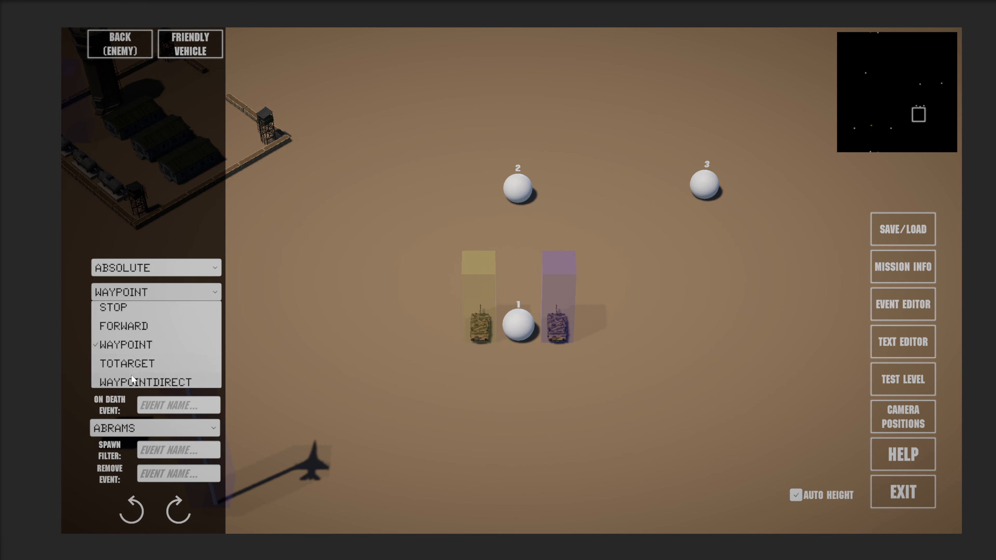
left_click(365, 297)
Move waypoint 3 farther north-east of waypoint 2 and save the mission
left_click_drag(705, 185, 732, 83)
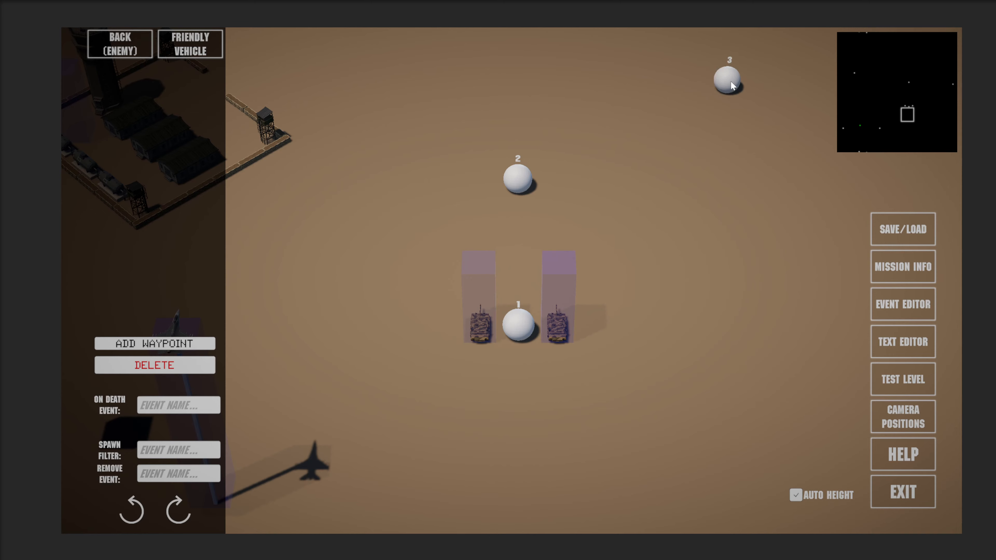
left_click(893, 225)
key("Return")
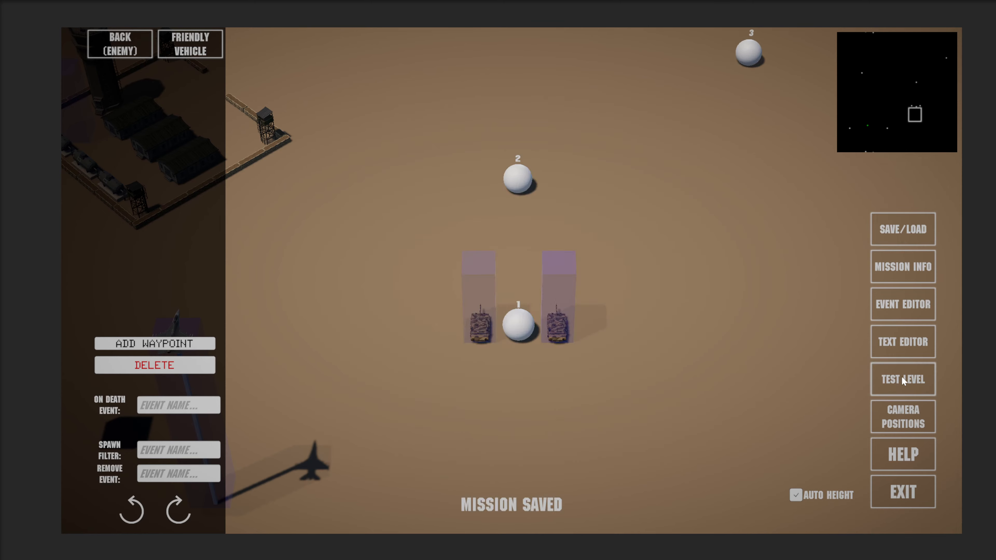
Run the level test and follow the two Abrams along their waypoints in the free scene view
left_click(901, 376)
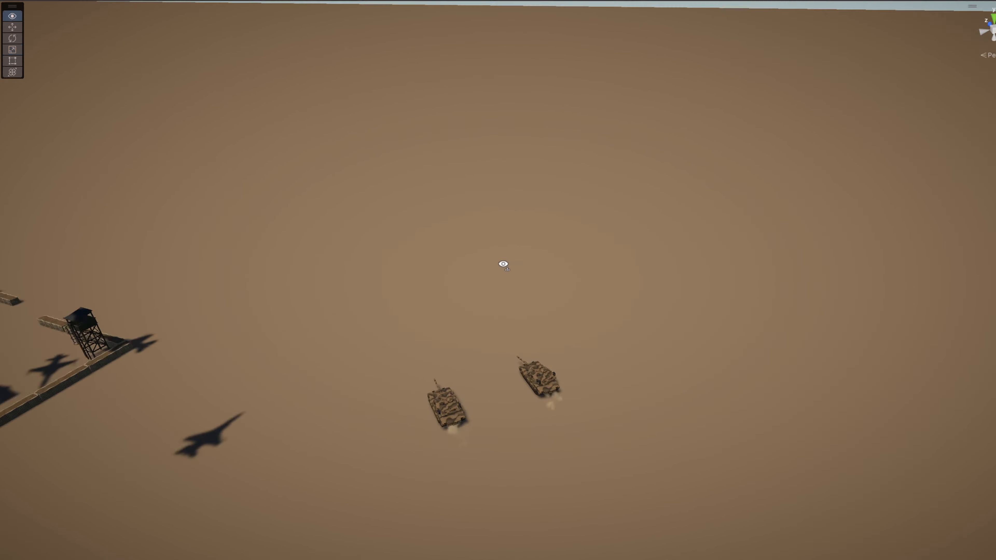
right_click_drag(503, 262, 520, 317)
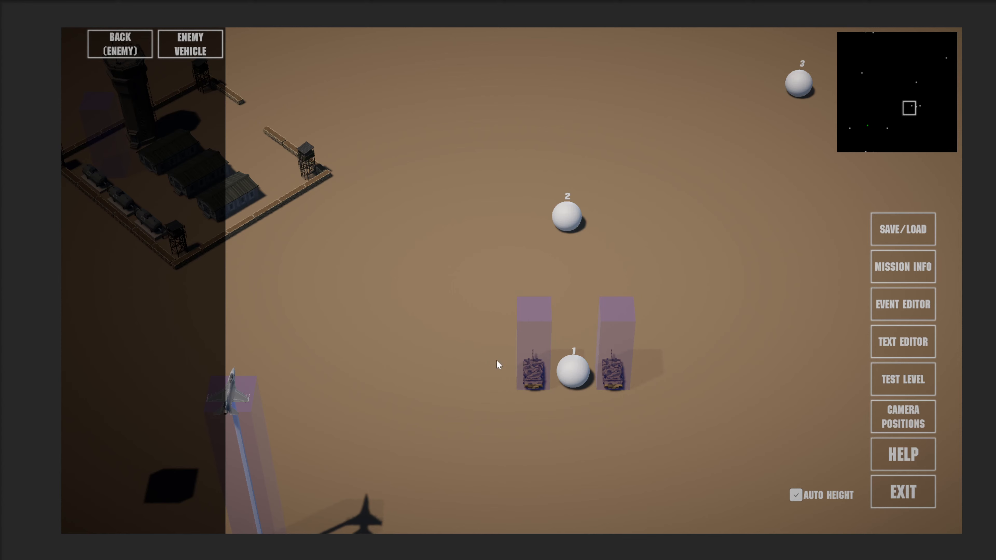
Set the movement of both Abrams to WAYPOINTDIRECT and line them up one behind the other just south of waypoint 1
left_click(534, 373)
left_click(132, 298)
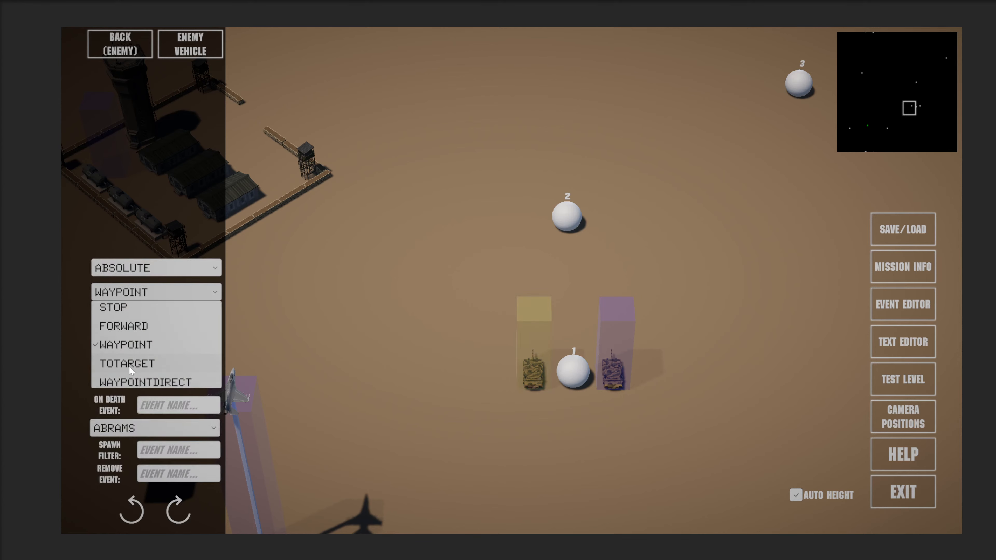
left_click(130, 382)
left_click(611, 373)
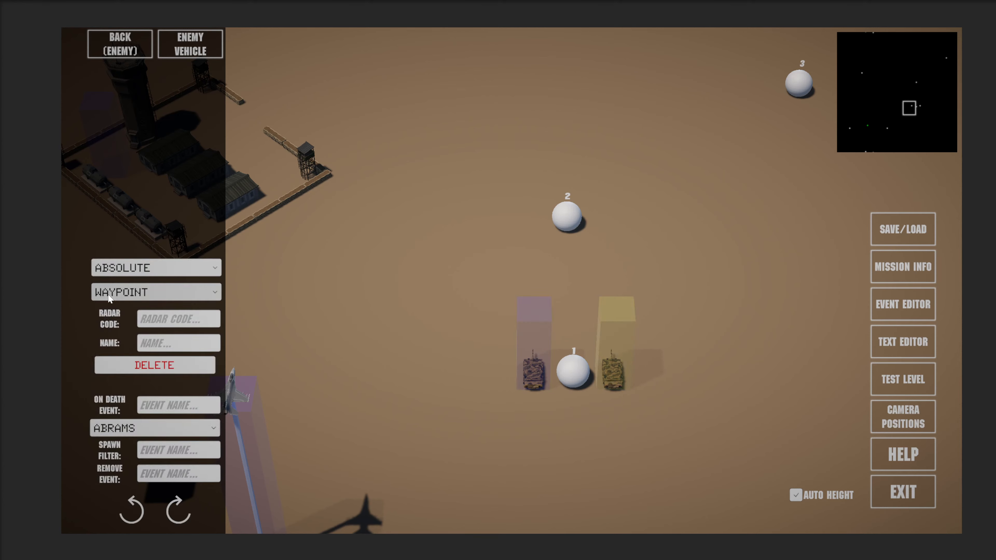
left_click(143, 295)
left_click(125, 382)
left_click_drag(536, 380, 578, 427)
left_click_drag(615, 379, 578, 485)
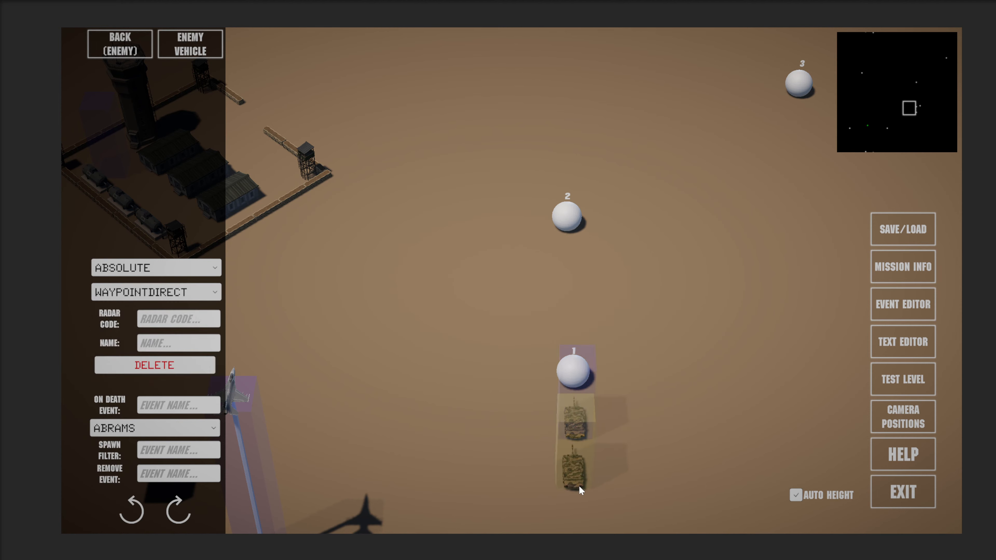
Test the level again and observe how the Abrams column drives its waypoint route in the free scene view
left_click(904, 379)
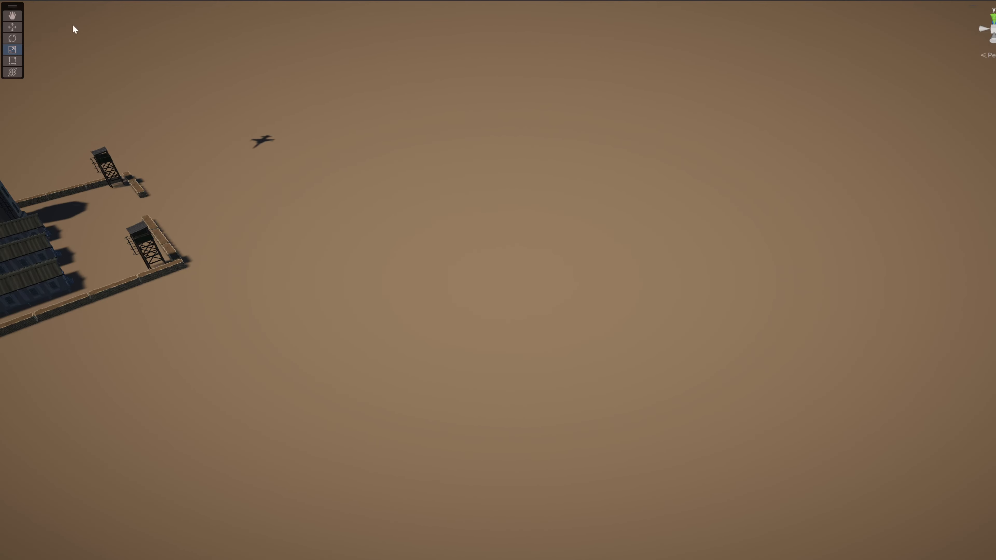
right_click_drag(74, 27, 500, 175)
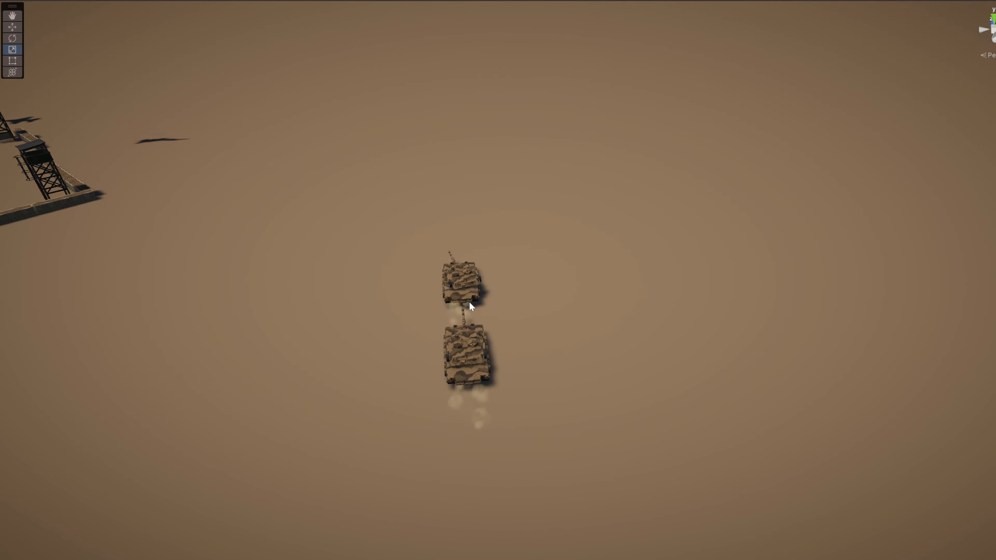
right_click_drag(552, 200, 563, 233)
right_click_drag(555, 283, 498, 314)
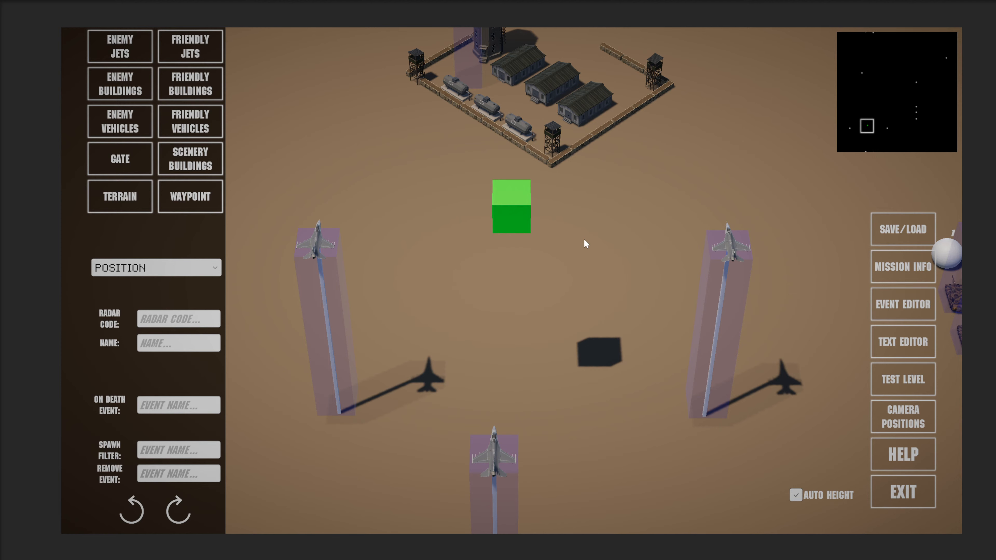
Load the saved mission WINGMANBATTLE
left_click_drag(626, 265, 617, 238)
left_click(887, 232)
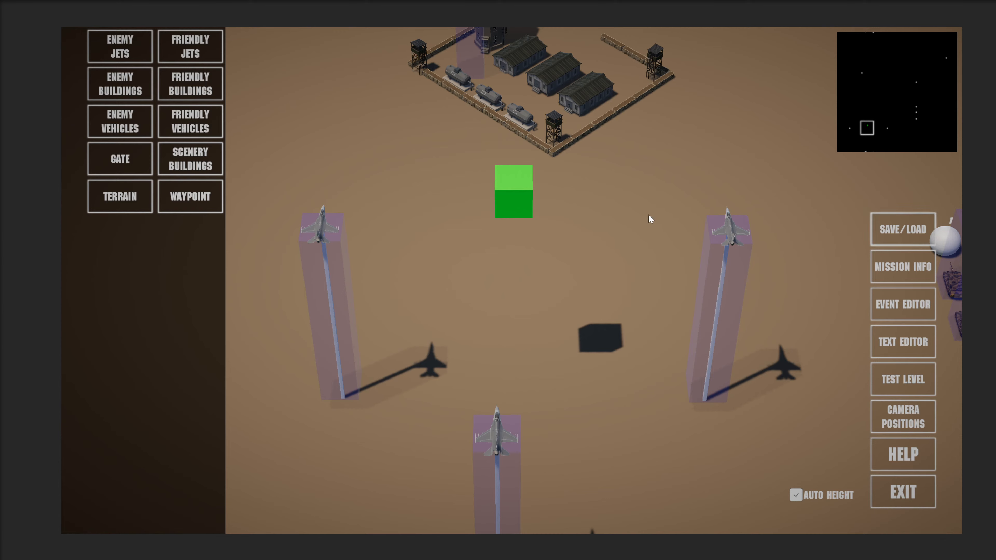
left_click_drag(671, 162, 692, 424)
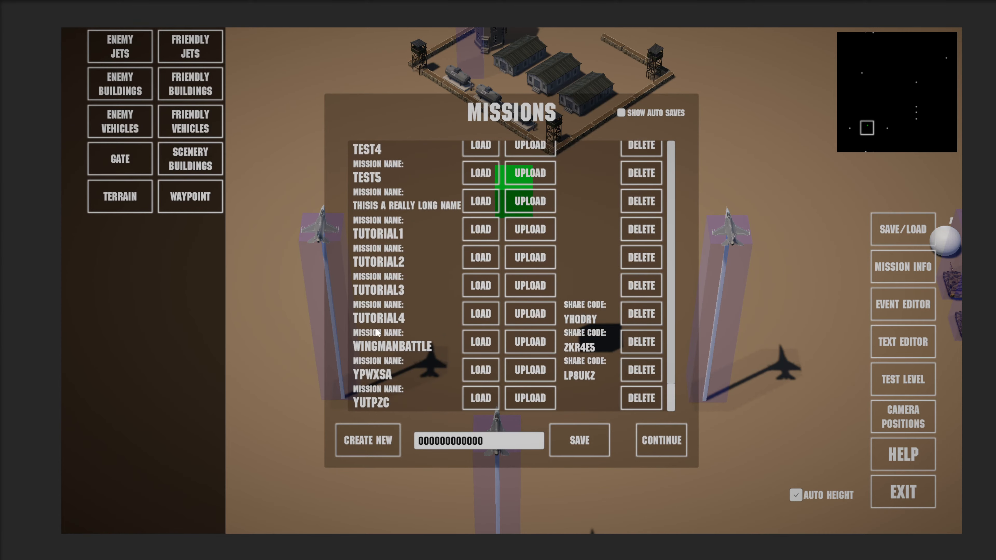
left_click(479, 343)
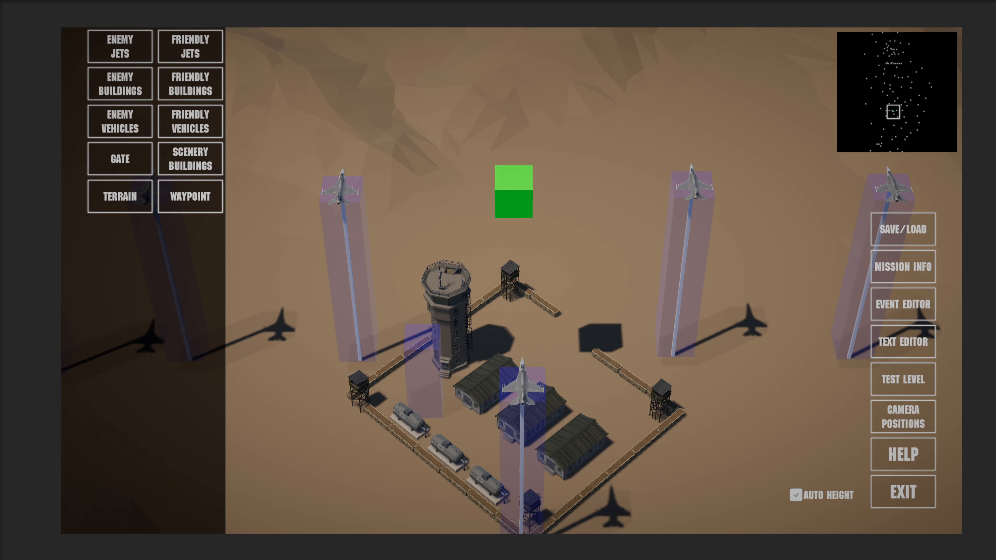
Look over the player start, the jet row and the base of the loaded mission
scroll(512, 281, "down", 5)
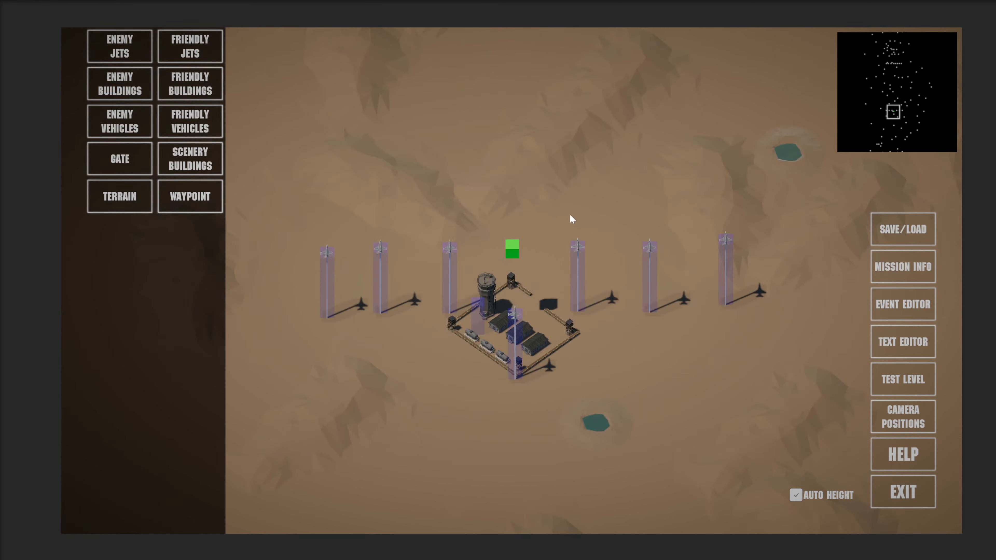
left_click(47, 1)
right_click_drag(502, 198, 618, 248)
key("w")
key("a")
left_click(618, 249)
right_click_drag(606, 177, 624, 177)
Examine the names of the F16 jets lined up on both sides of the player start
left_click(123, 50)
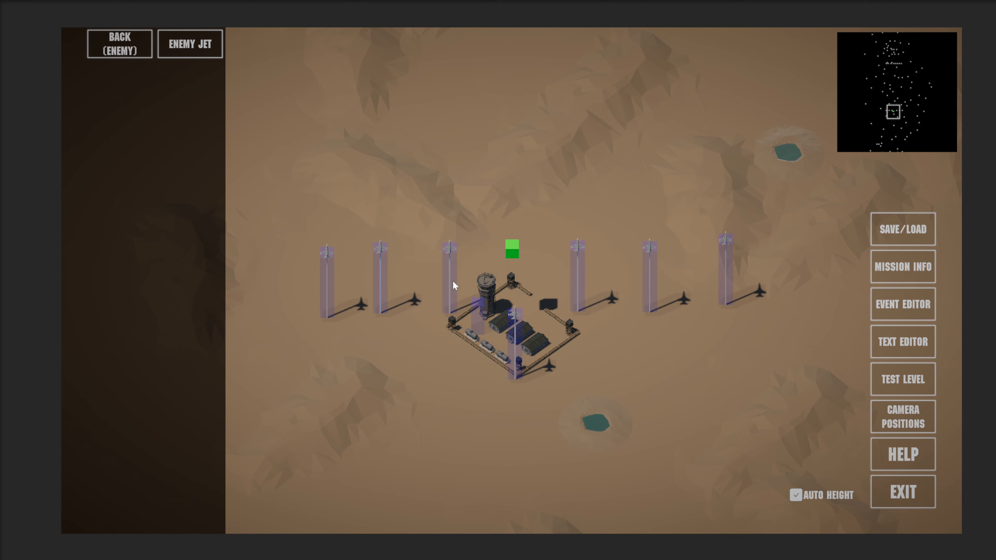
left_click(381, 258)
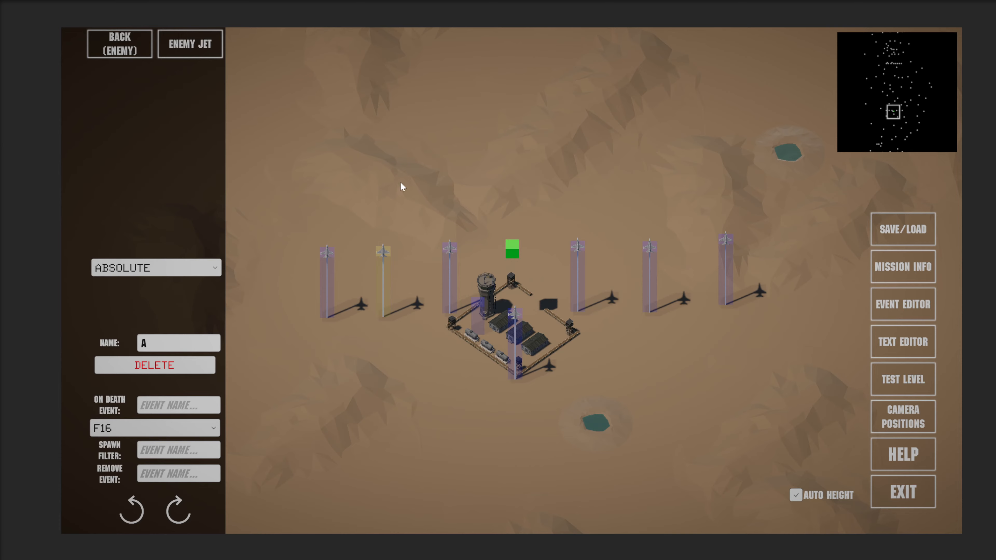
left_click_drag(401, 184, 417, 238)
left_click(413, 296)
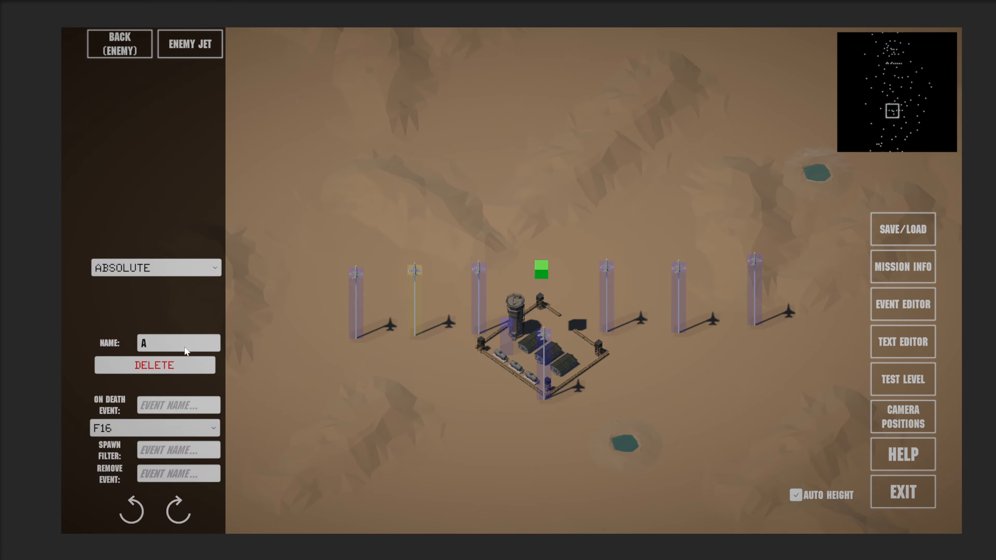
left_click(420, 296)
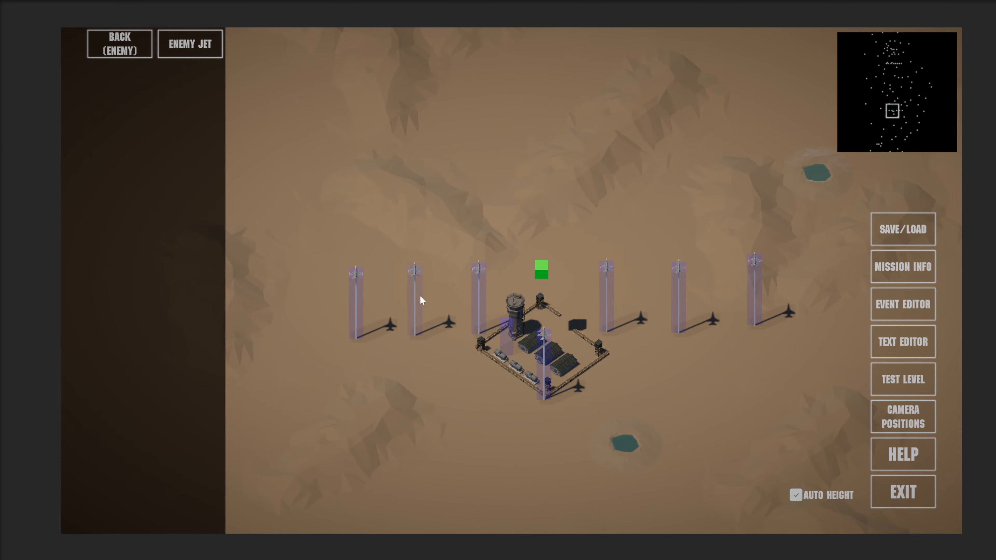
left_click(480, 297)
left_click(604, 269)
left_click(678, 267)
left_click(751, 262)
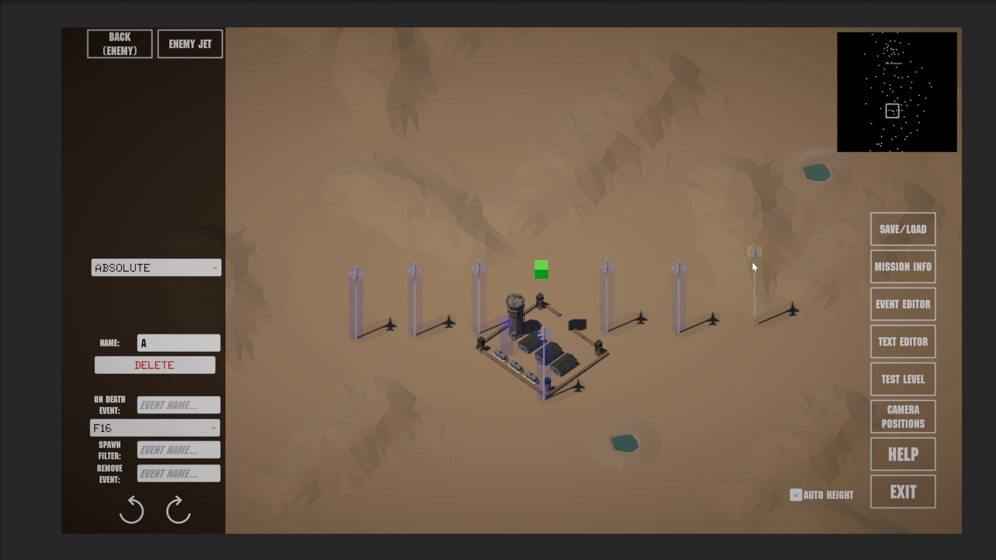
Check the name and on-death event of the second MIG29 in the opposing row to the north
left_click_drag(541, 130, 494, 394)
left_click_drag(506, 118, 524, 436)
left_click(385, 140)
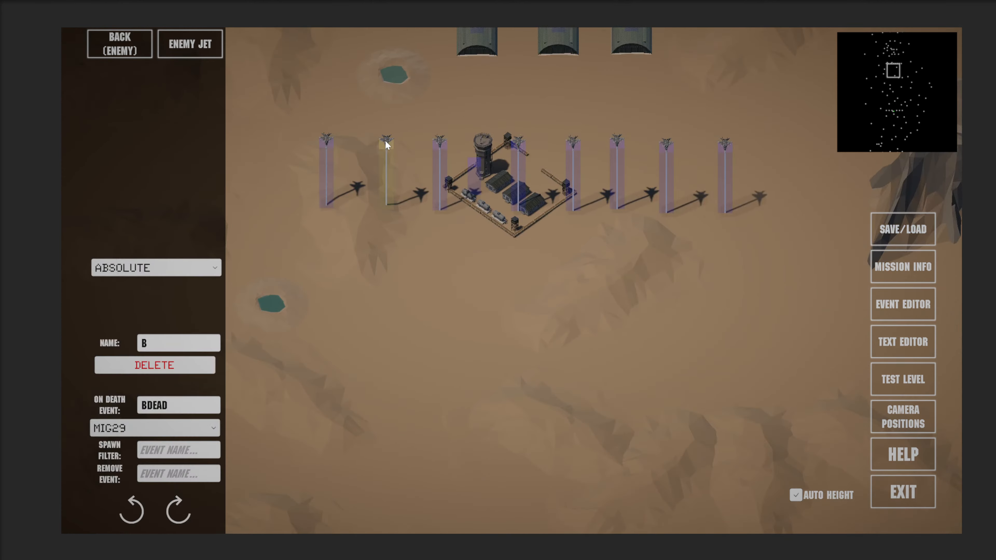
Read the full broadcast text of the time 0 entry in the event editor
left_click(895, 303)
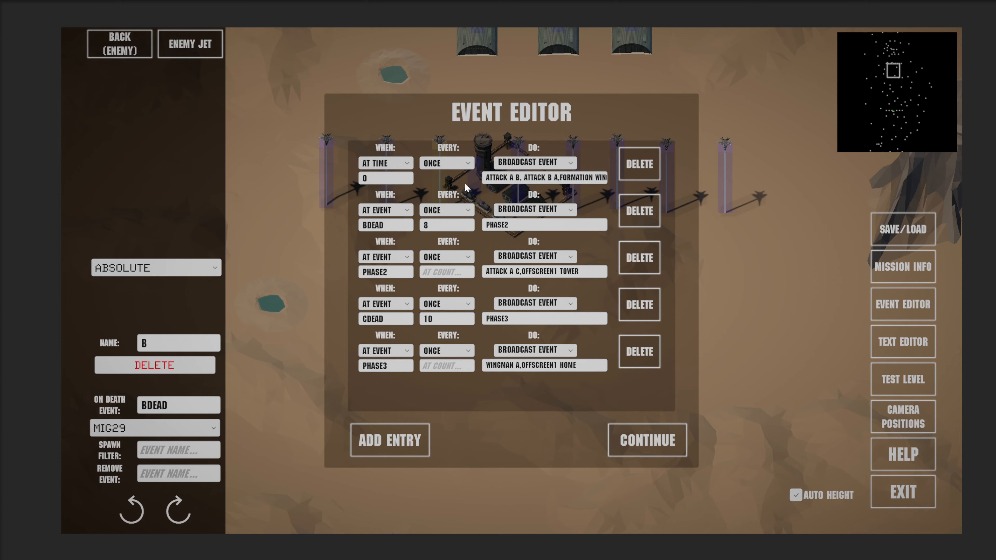
left_click(512, 179)
key("Right")
key("Right")
key("Right")
key("Right")
key("Right")
key("Right")
key("Right")
key("Right")
key("Right")
key("Right")
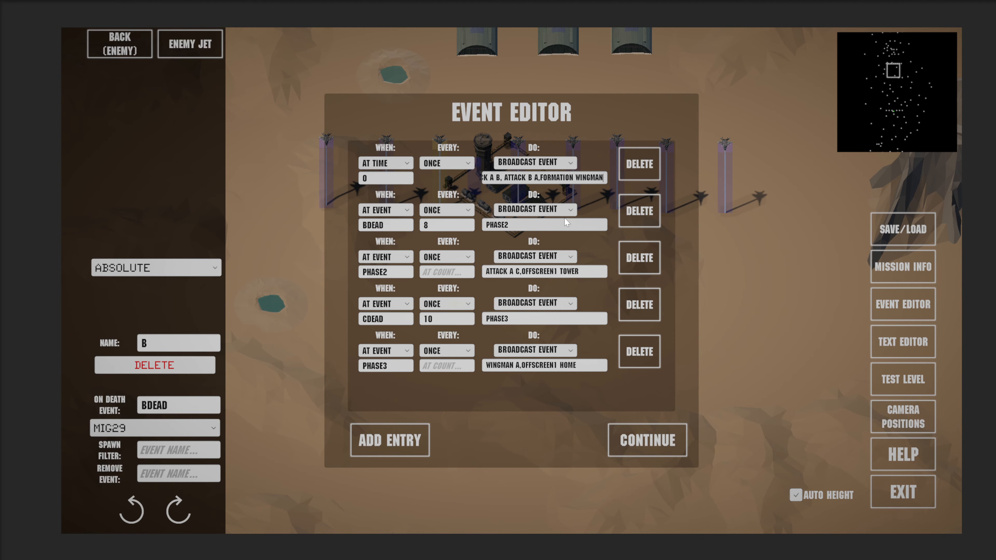
left_click(647, 440)
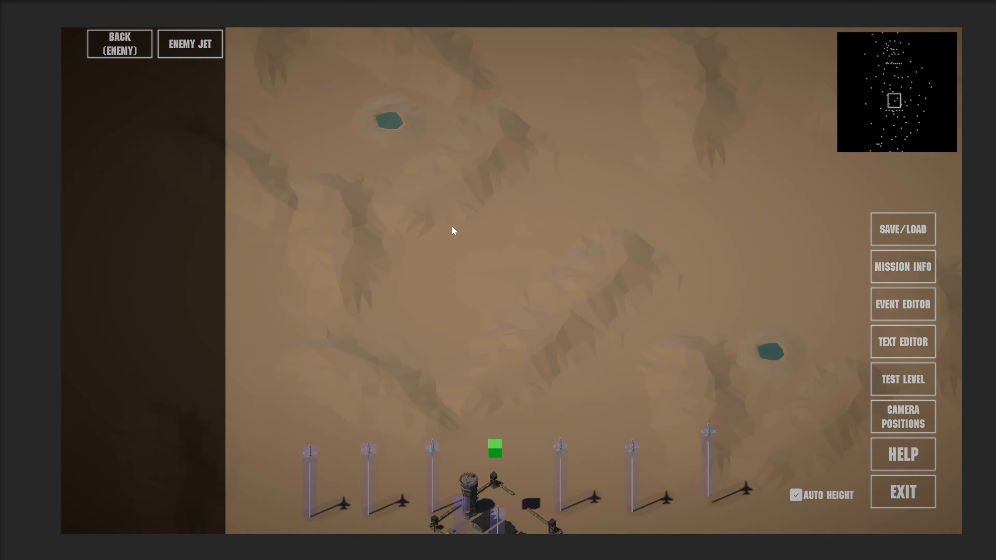
Rename the F16 above the southern base as WW and change the time 0 broadcast's formation command to FORMATION WW
left_click(484, 349)
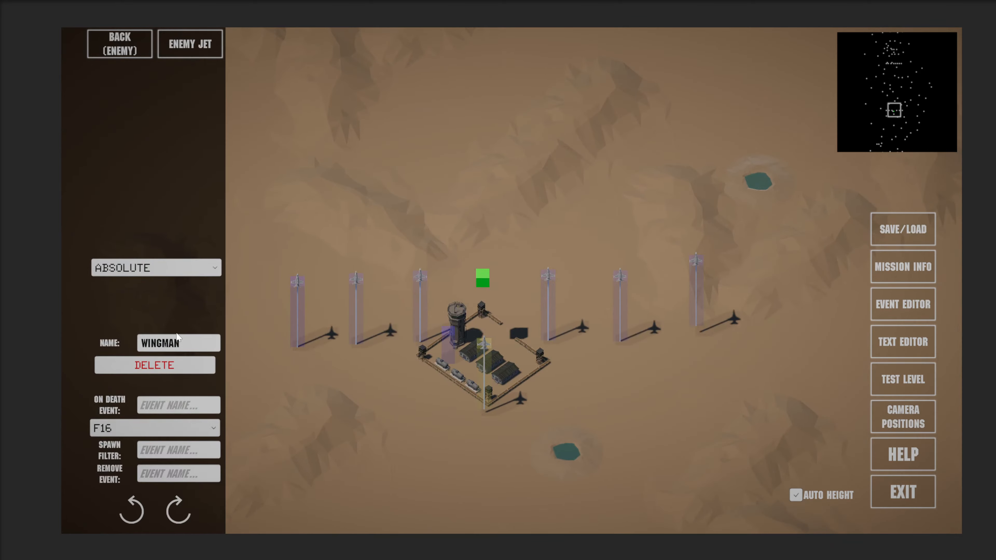
type("WW")
left_click(904, 296)
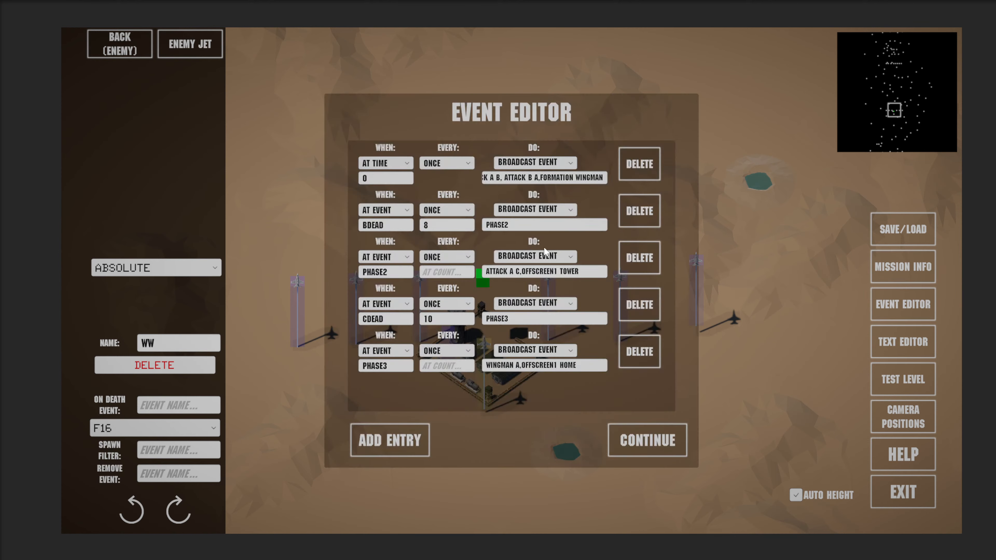
left_click(569, 179)
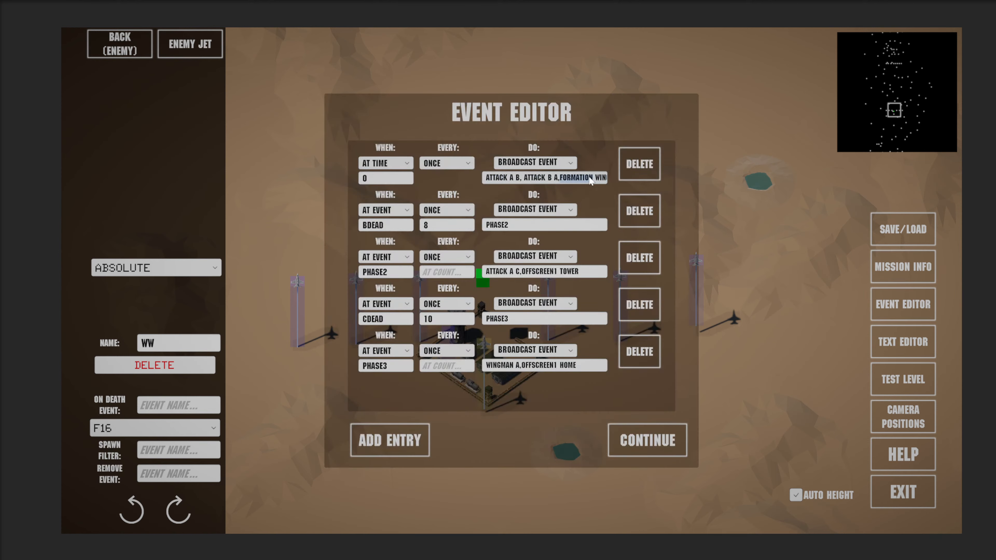
key("BackSpace")
key("BackSpace")
key("BackSpace")
key("BackSpace")
key("BackSpace")
key("BackSpace")
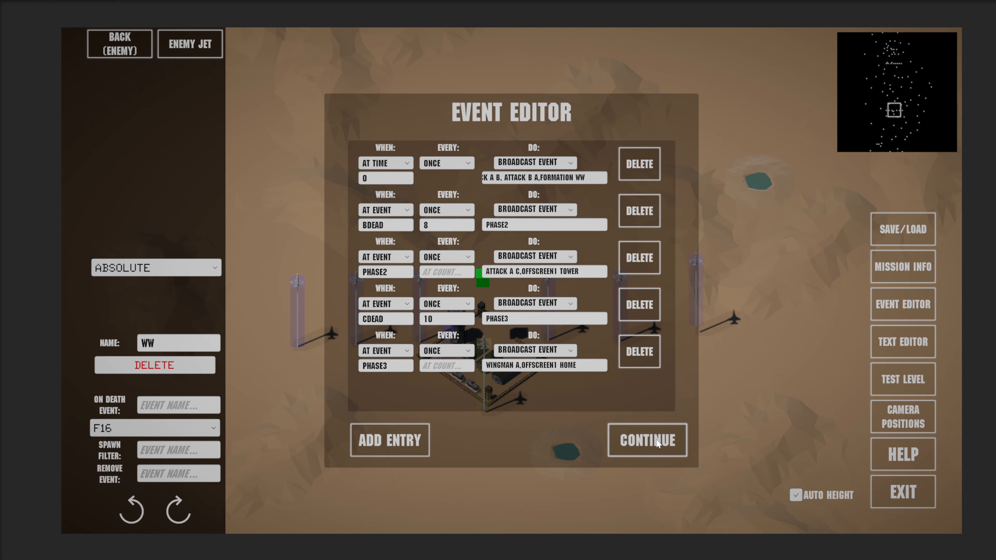
left_click(655, 447)
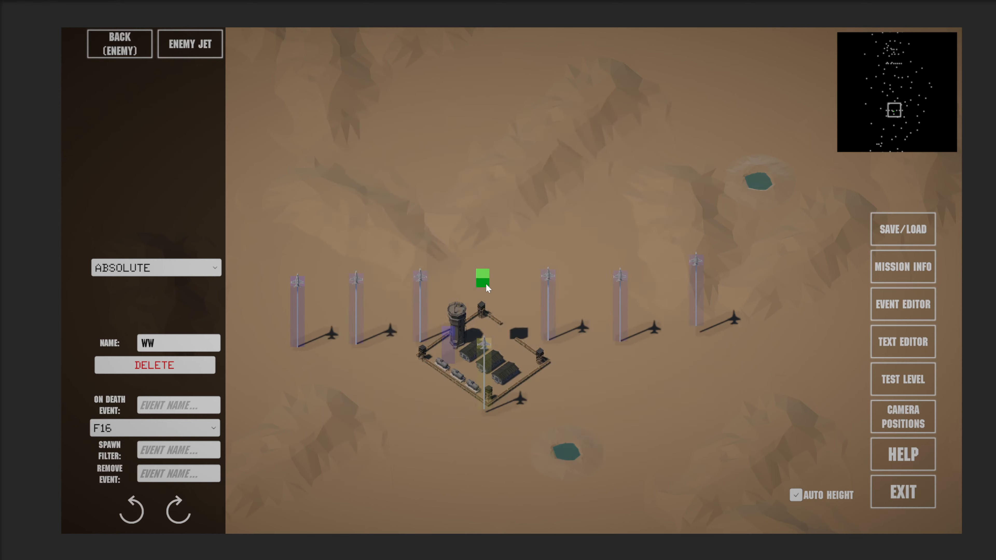
Inspect the WW jet behind the player start and survey the opposing MIG29 row
left_click_drag(391, 422, 424, 419)
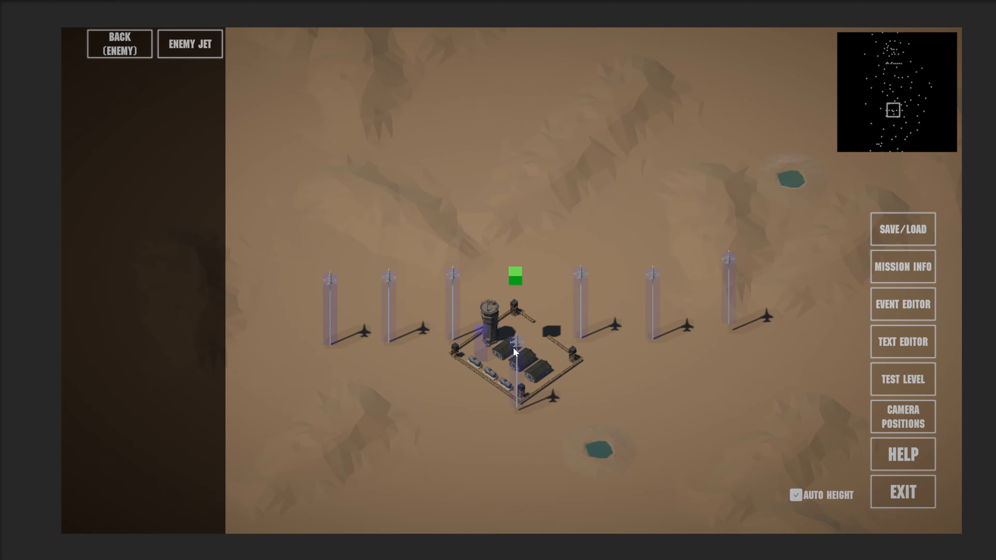
left_click_drag(514, 344, 513, 349)
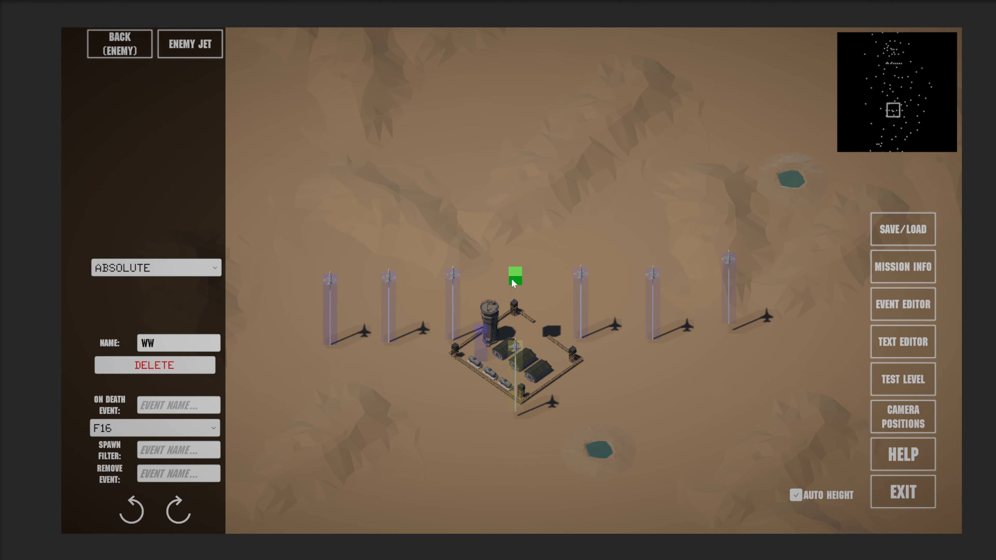
left_click(489, 223)
key("w")
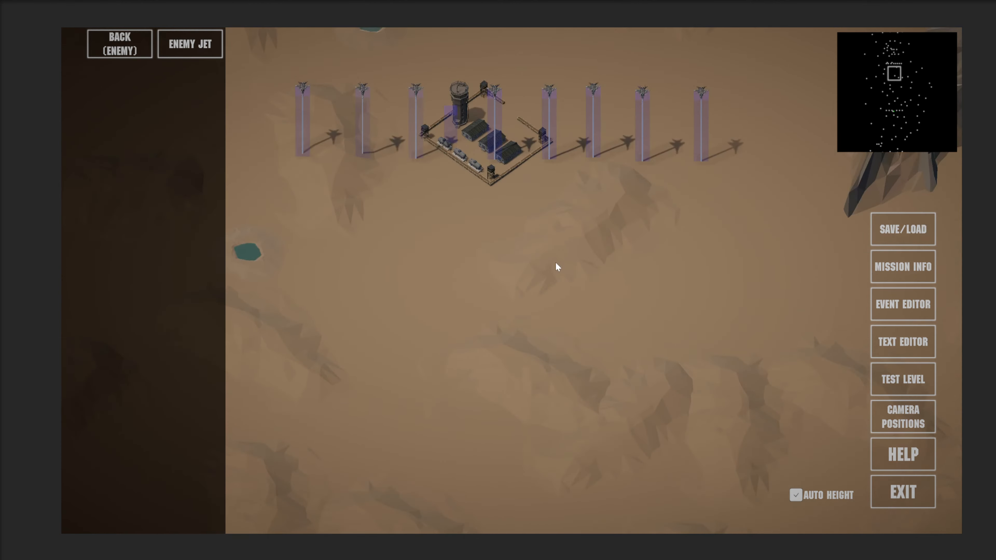
Review the PHASE2 broadcast commands and the BDEAD trigger in the event editor
left_click(910, 307)
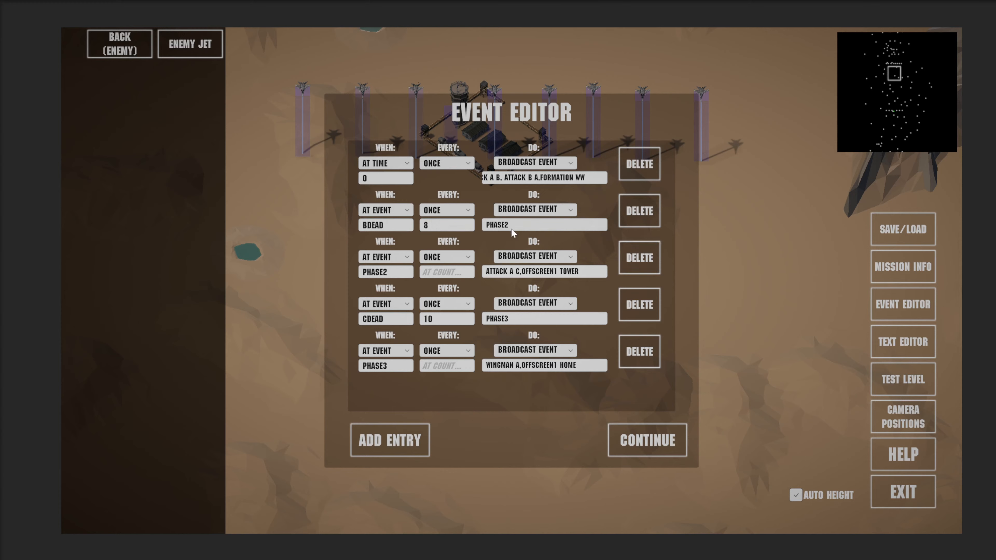
left_click_drag(523, 271, 592, 271)
left_click_drag(521, 271, 580, 272)
left_click(374, 229)
double_click(373, 227)
left_click(659, 435)
Compare the third MIG29's on-death event with the BDEAD entry and its count in the event editor
left_click(420, 100)
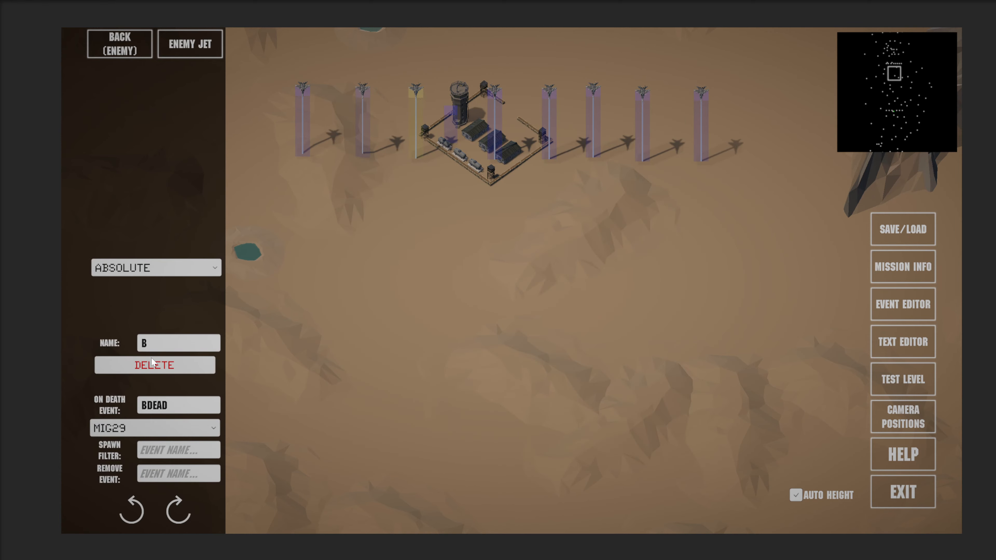
left_click_drag(204, 405, 96, 405)
left_click(889, 308)
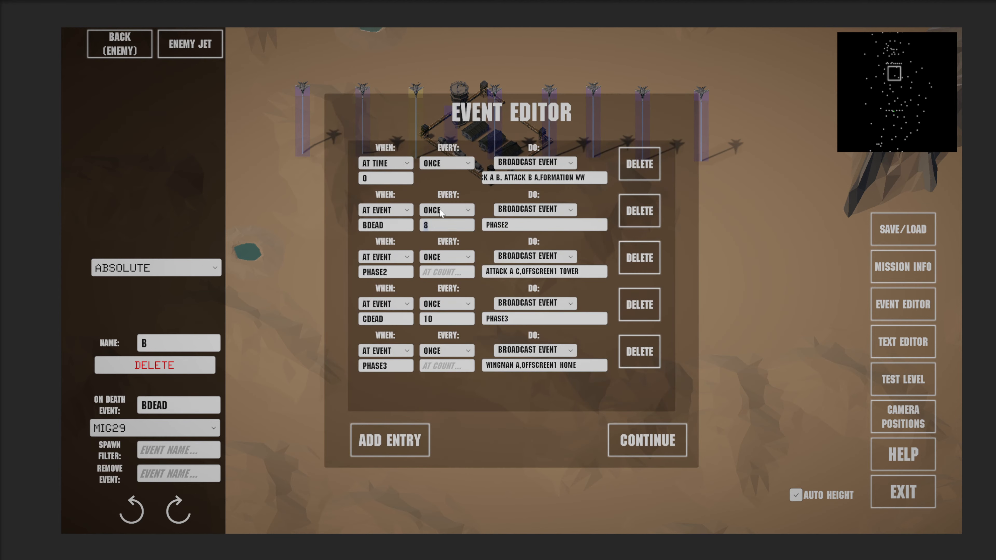
left_click(656, 483)
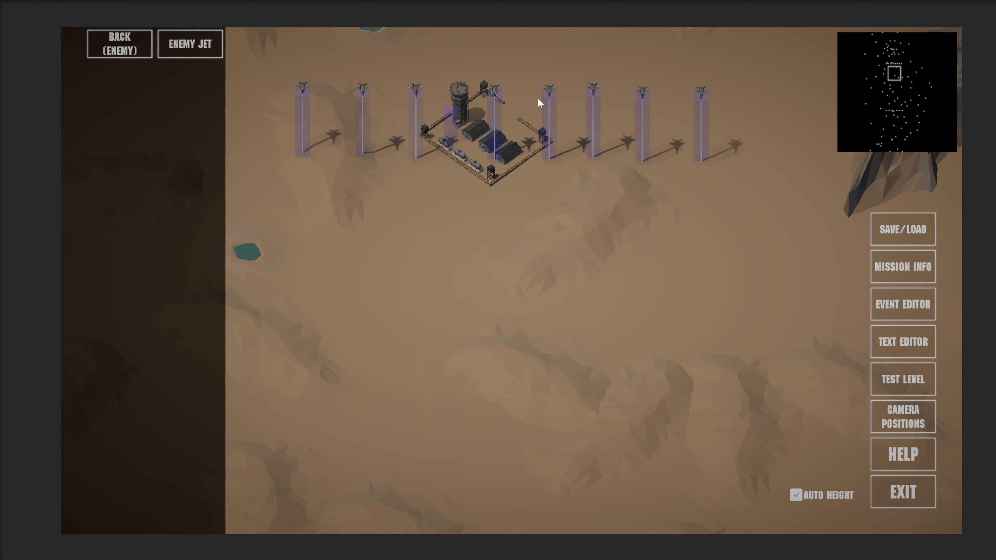
Review the BDEAD trigger and the PHASE2 broadcast ATTACK A C,OFFSCREEN1 TOWER in the event editor
left_click(902, 304)
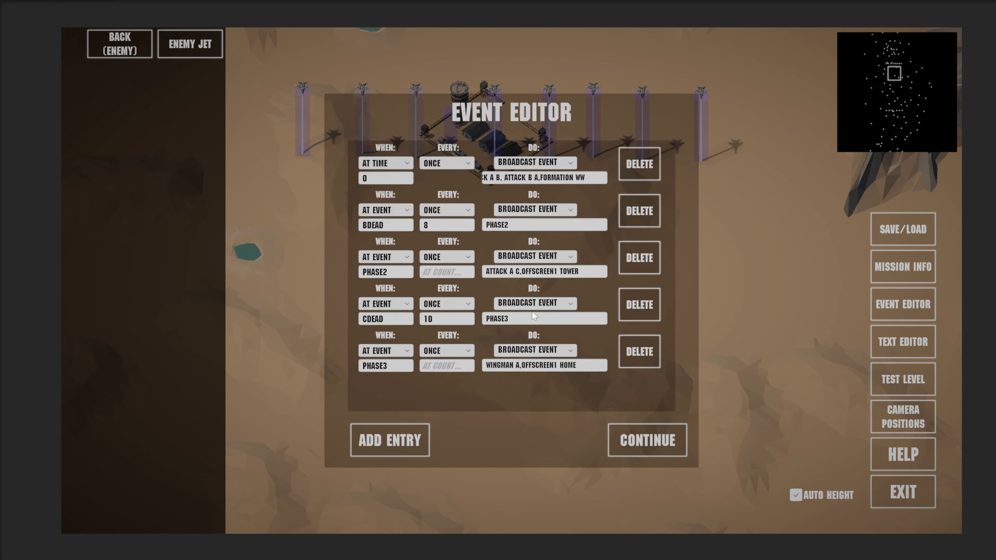
left_click(433, 229)
left_click(522, 223)
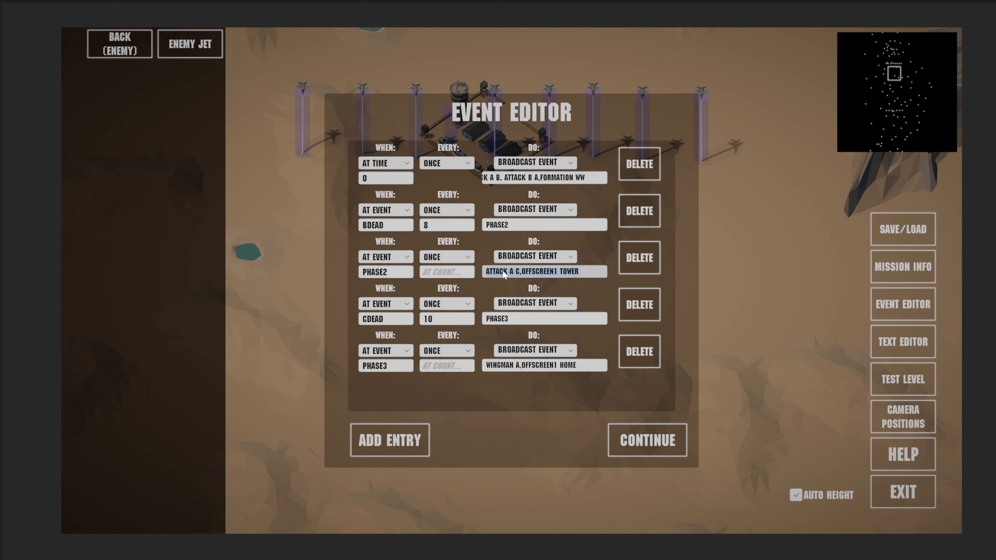
left_click_drag(507, 271, 487, 281)
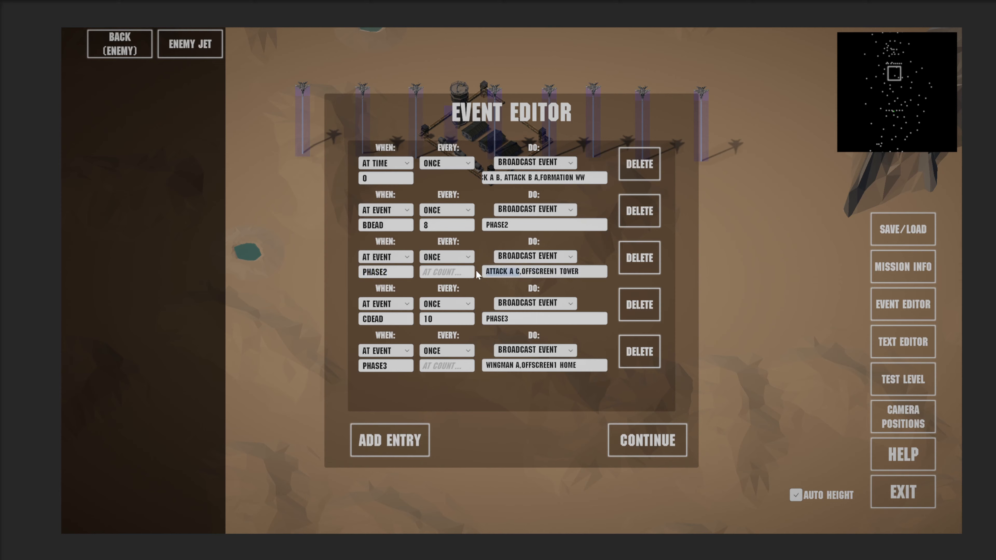
left_click(648, 451)
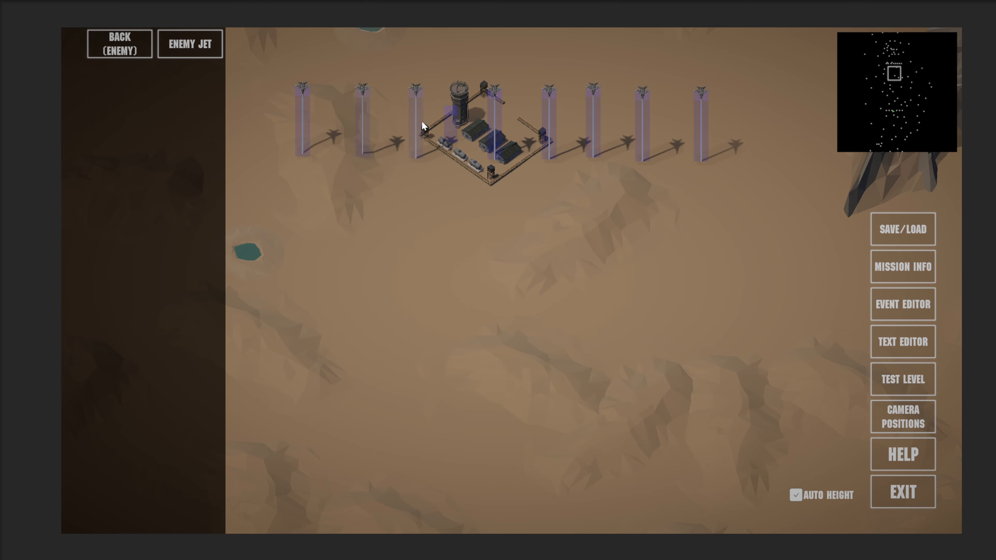
Inspect the names and on-death events of the enemy hangars and control tower around the two northern runways
middle_click_drag(422, 121, 483, 551)
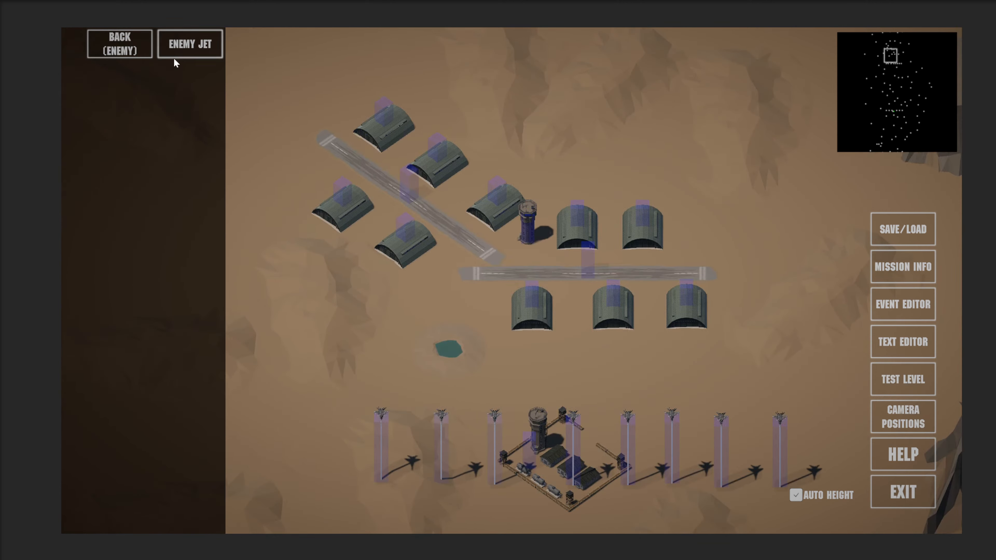
left_click(143, 49)
left_click(141, 91)
left_click(343, 195)
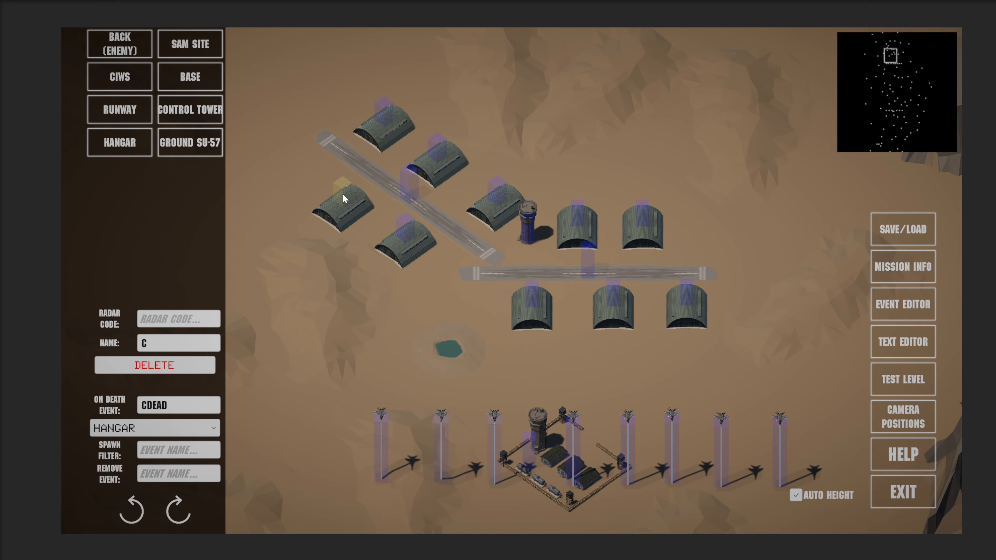
left_click(414, 230)
left_click(527, 216)
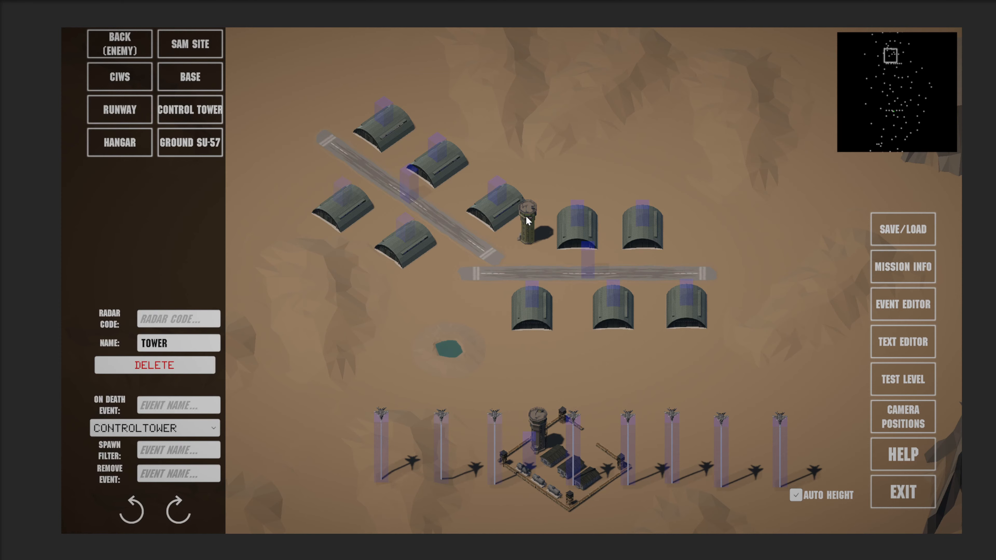
left_click(554, 223)
left_click(628, 227)
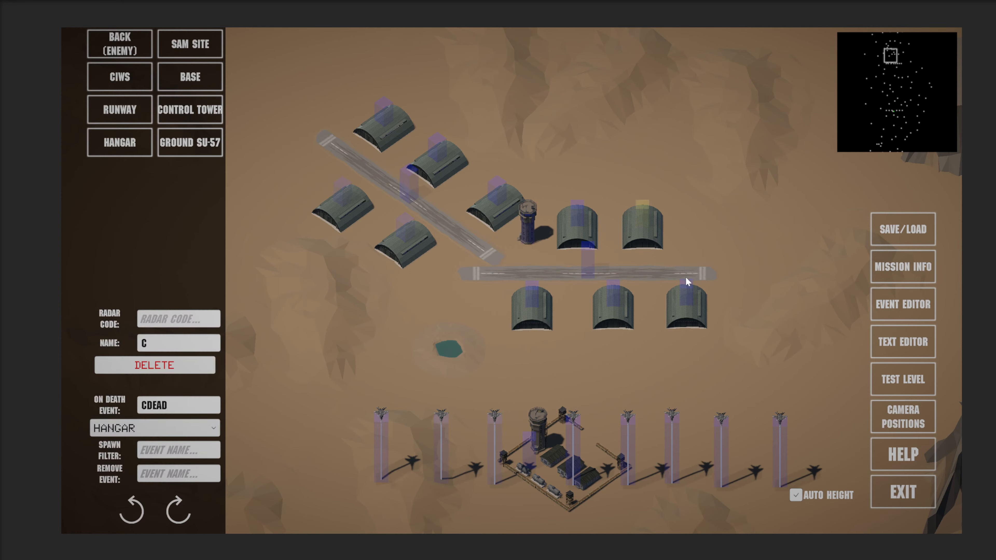
left_click(688, 302)
left_click(619, 303)
Test the level and fight the enemy MIG-29s alongside the F-16 squadron with the gun and missiles
left_click(914, 386)
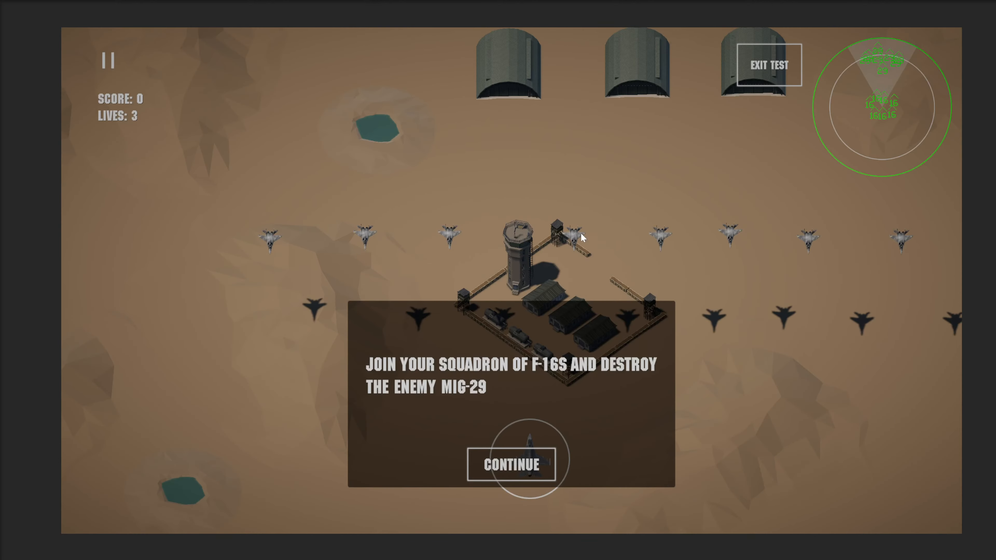
left_click(511, 463)
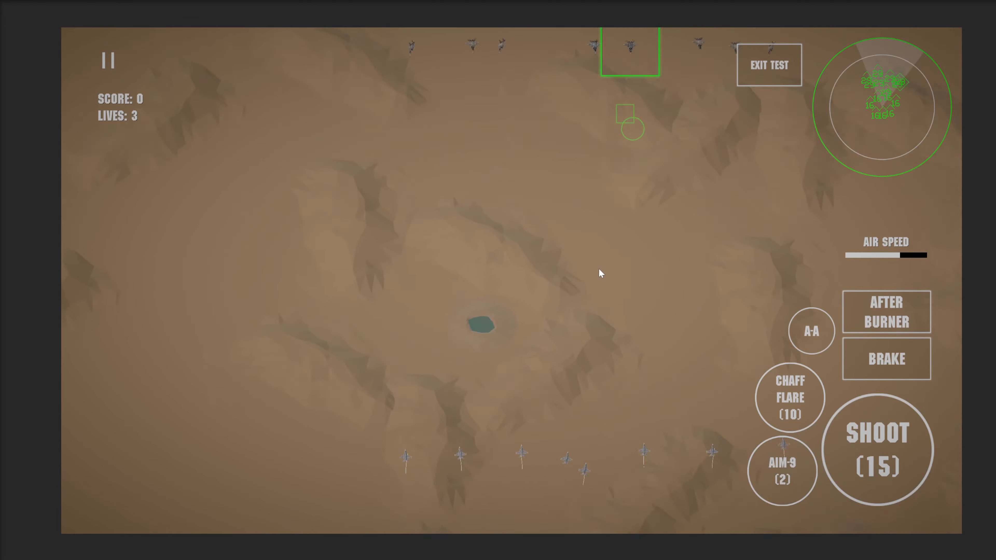
key("space")
key("space")
key("space")
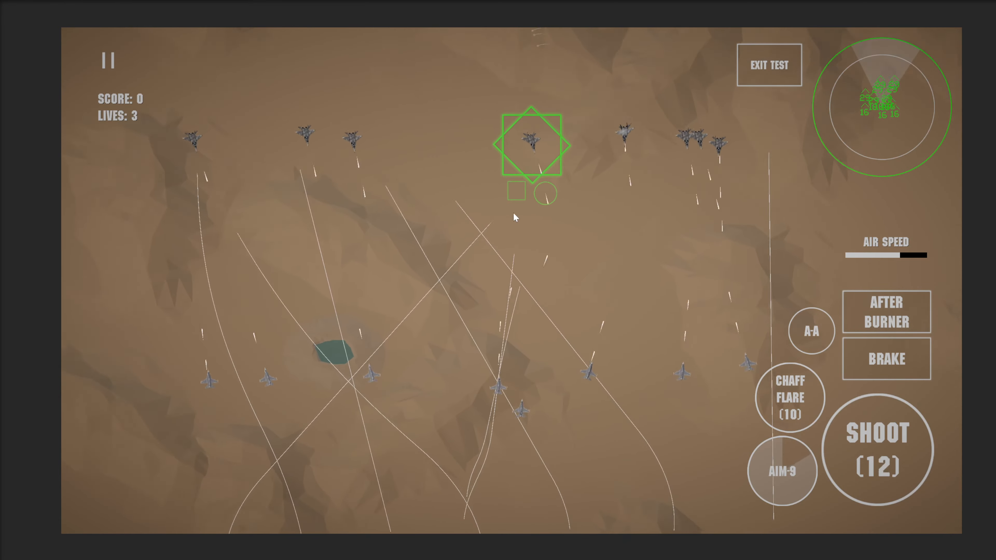
key("space")
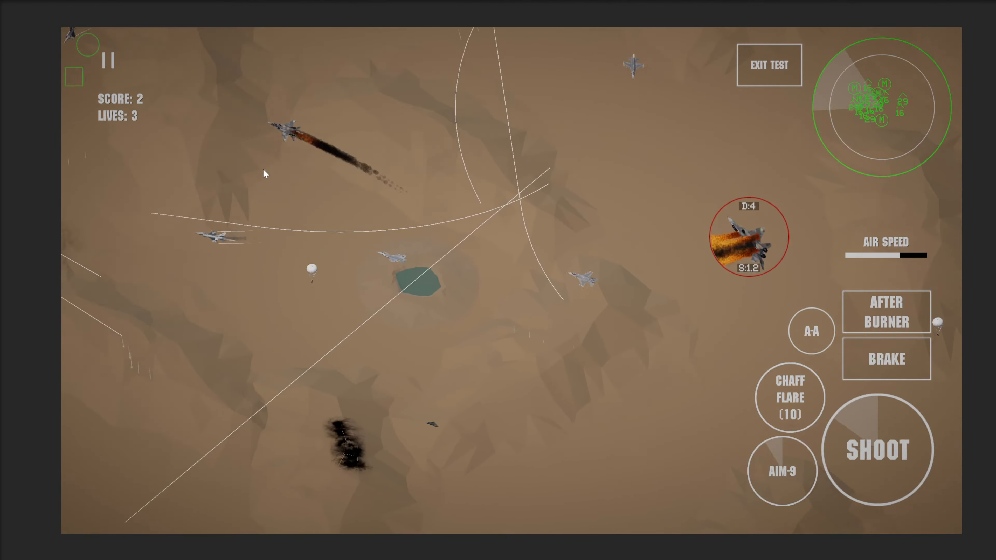
key("space")
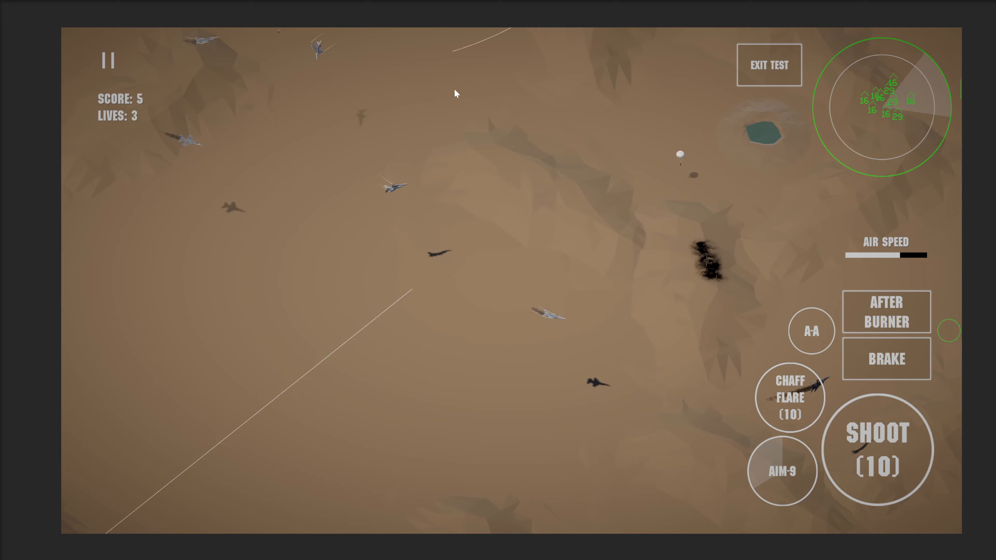
key("space")
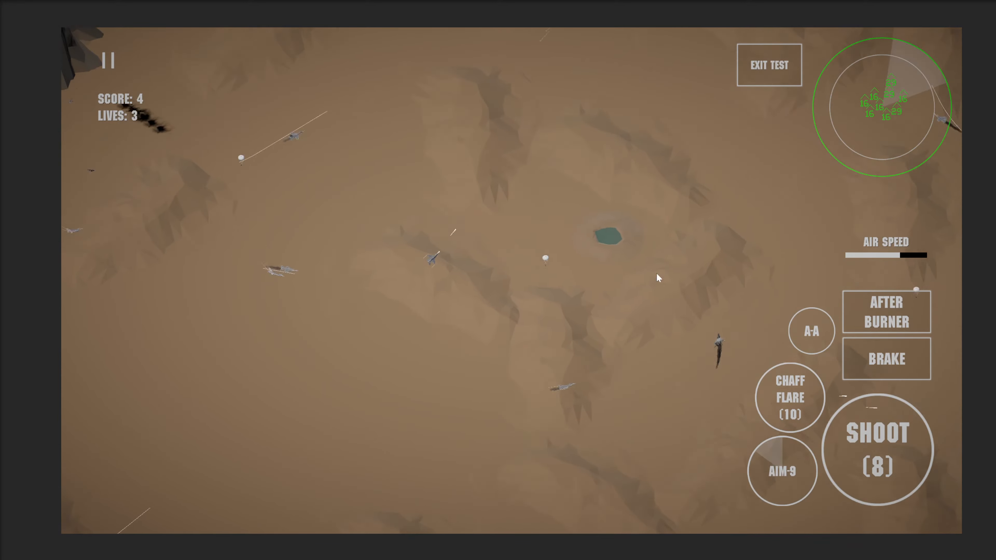
key("space")
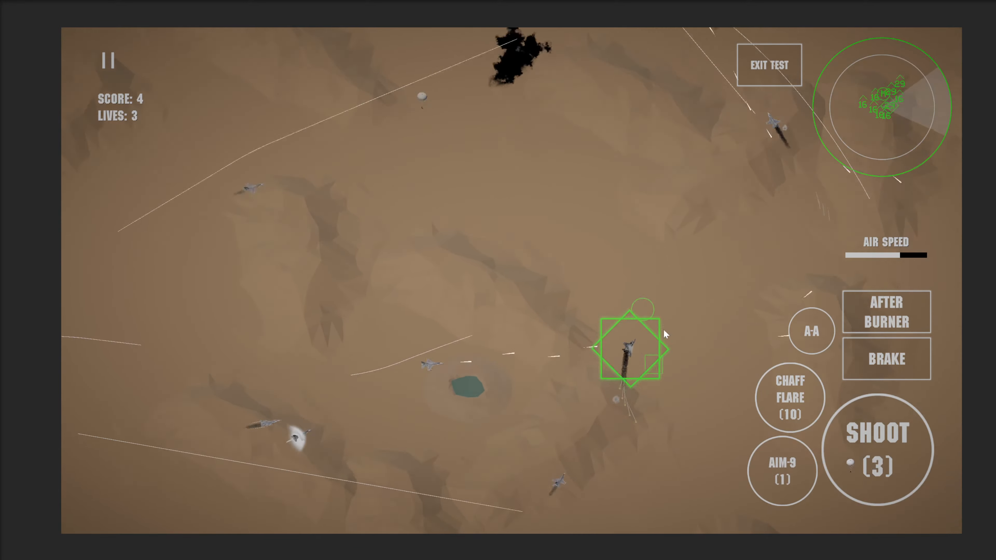
key("space")
key("f")
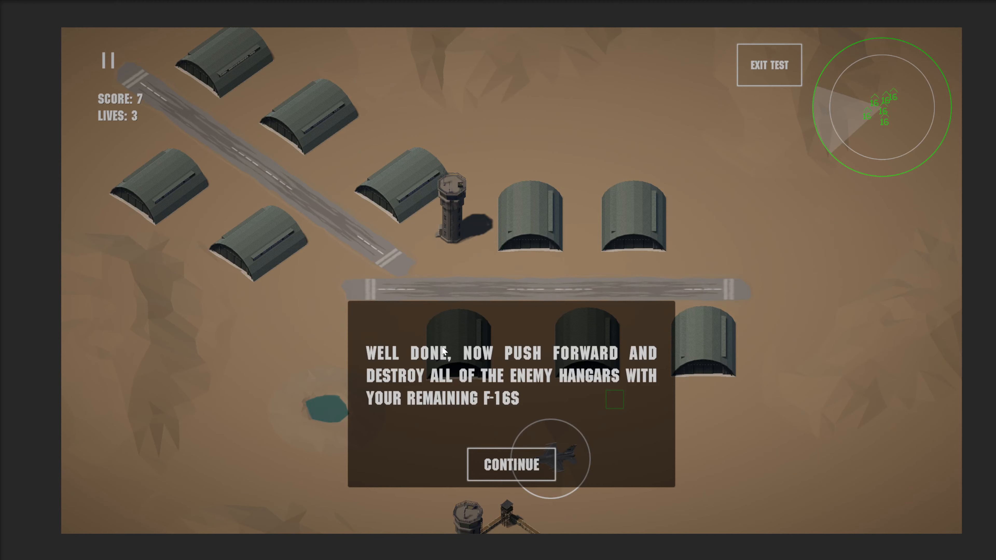
Continue to the hangar attack phase and watch the F-16s strike the enemy airbase in the scene view
left_click(500, 465)
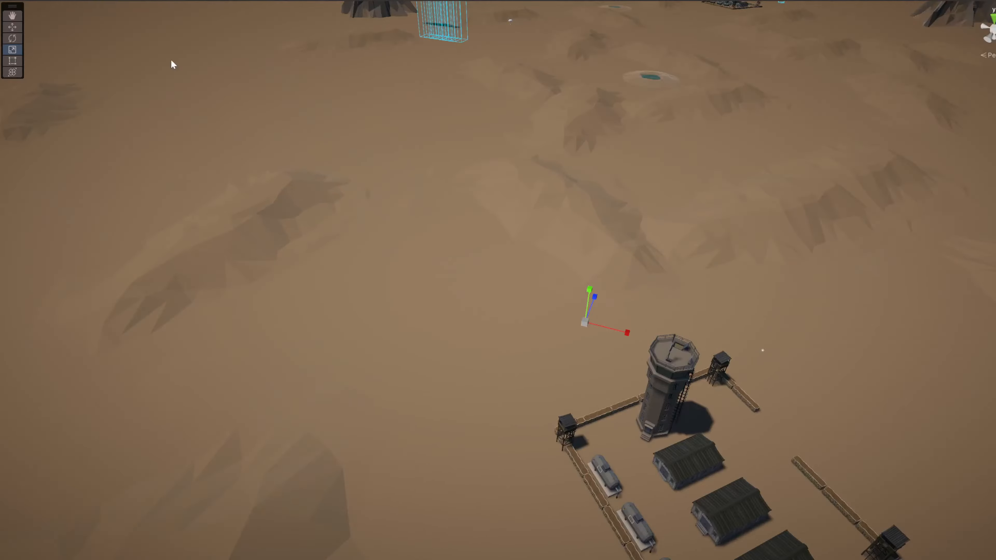
left_click_drag(172, 62, 497, 234, "alt")
key("w")
right_click_drag(497, 233, 586, 306)
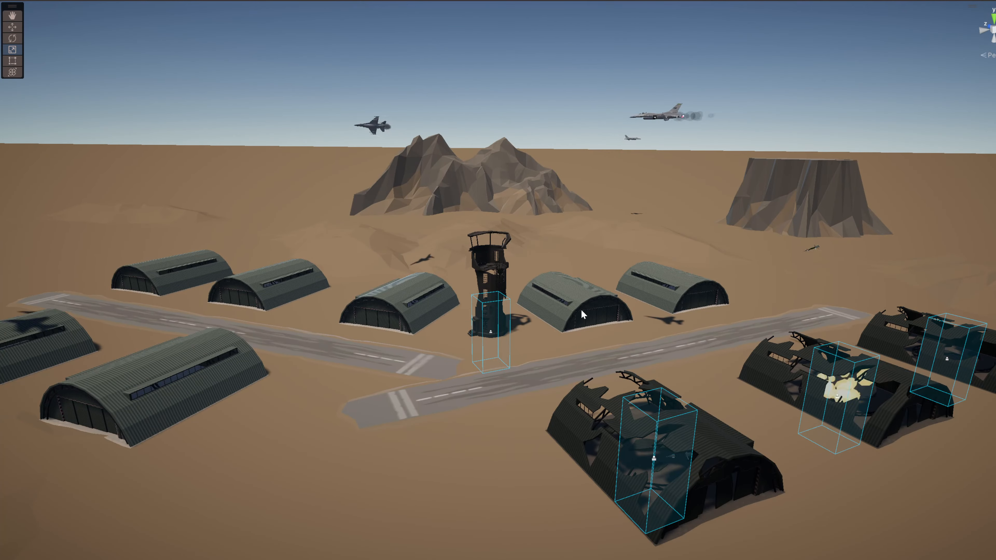
right_click_drag(682, 345, 671, 352)
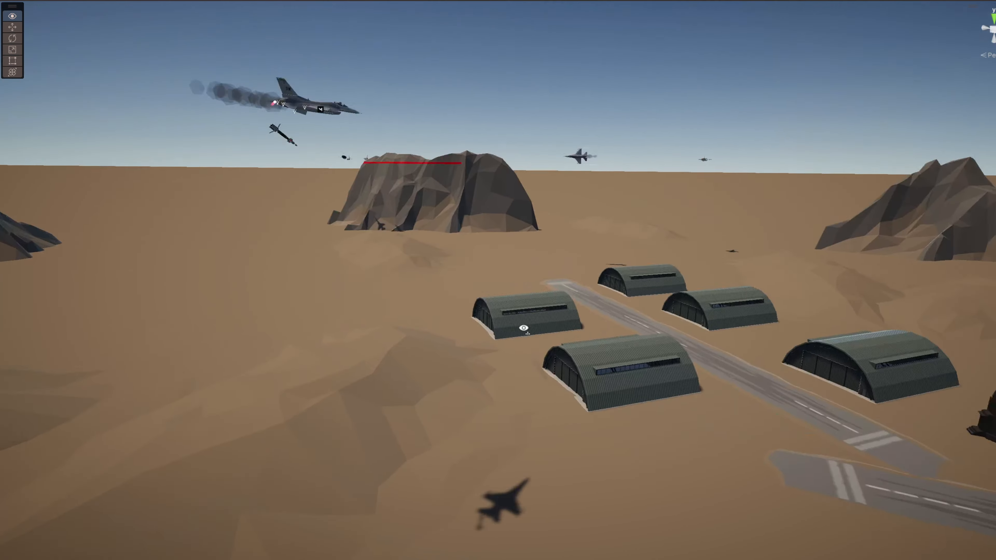
right_click_drag(524, 328, 638, 217)
scroll(721, 325, "down", 6)
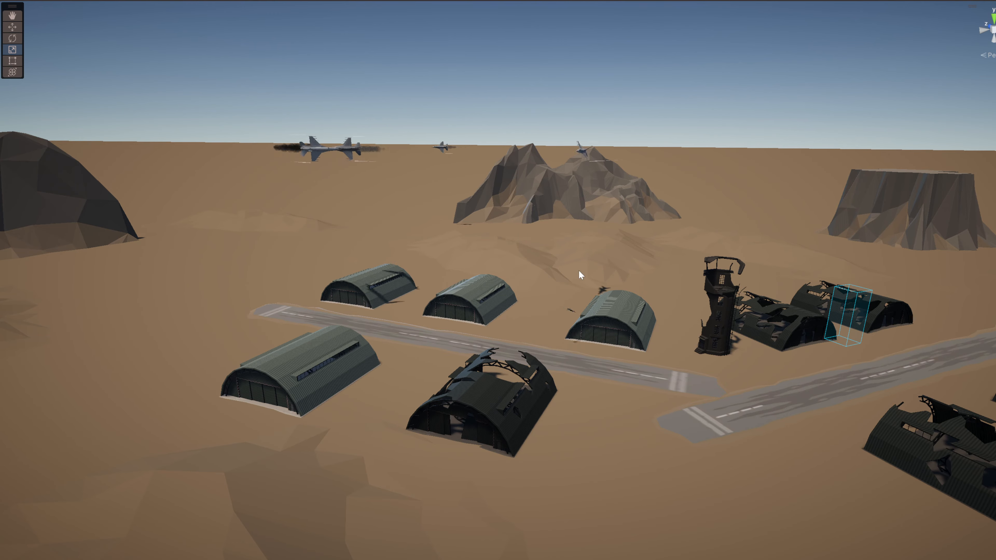
right_click_drag(635, 289, 701, 263)
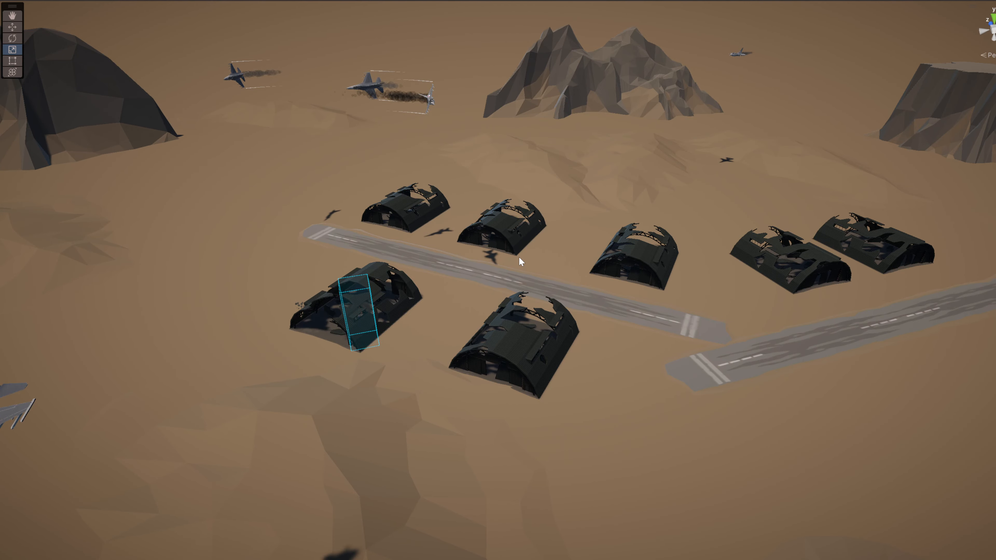
Follow the end of the hangar attack in the scene view and continue to the return-home phase
right_click_drag(518, 262, 464, 203)
key("w")
key("s")
key("s")
key("w")
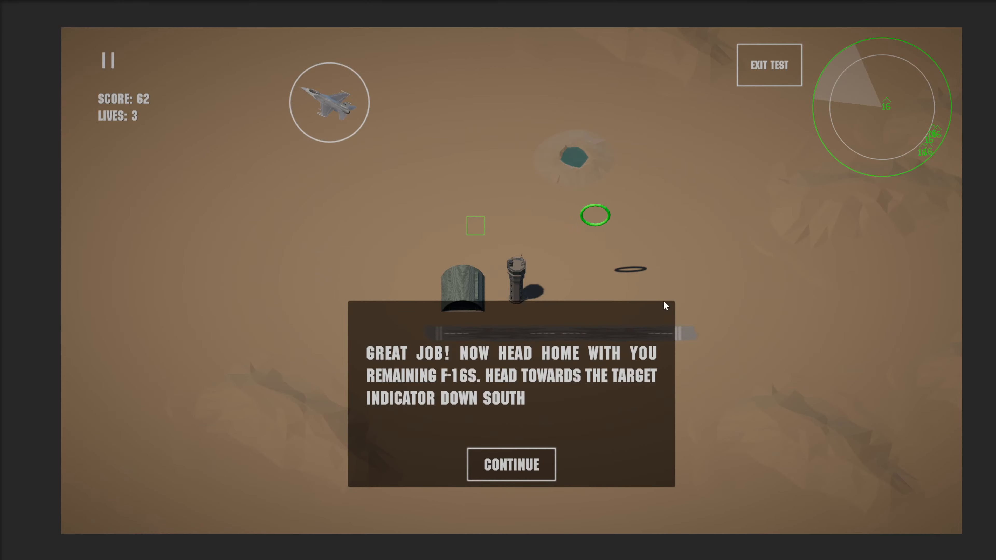
left_click(528, 466)
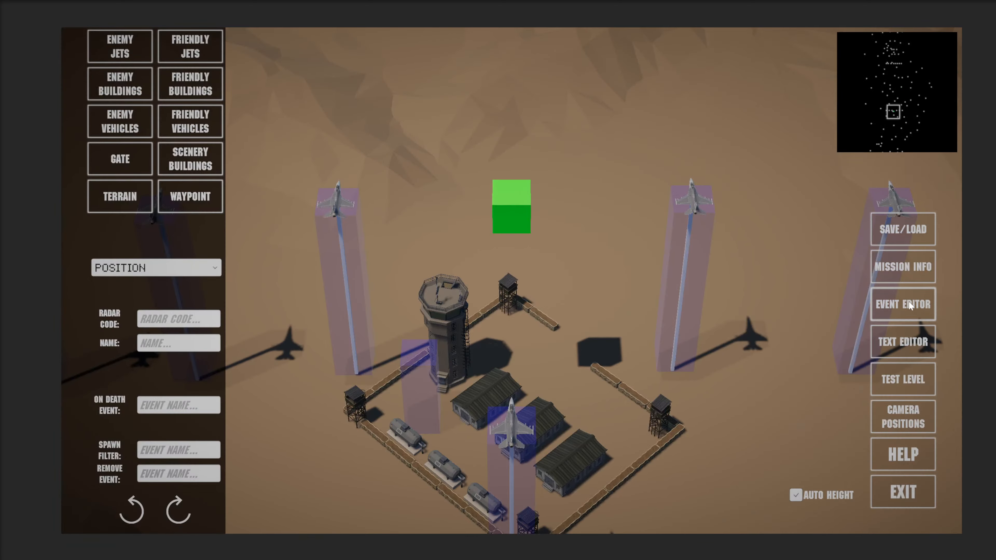
Review the PHASE3 broadcast WINGMAN A,OFFSCREEN1 HOME in the event editor
left_click(909, 305)
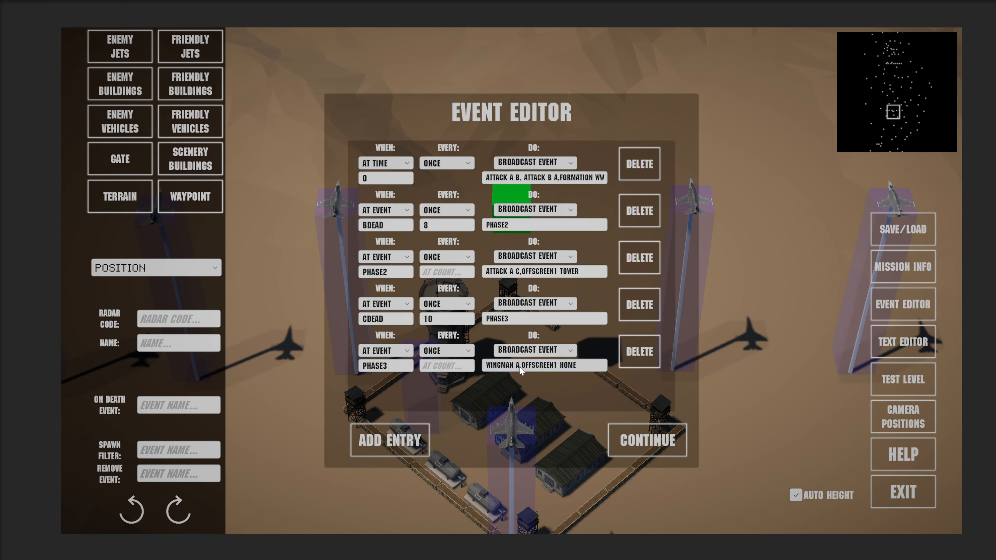
left_click_drag(519, 368, 459, 370)
left_click(648, 441)
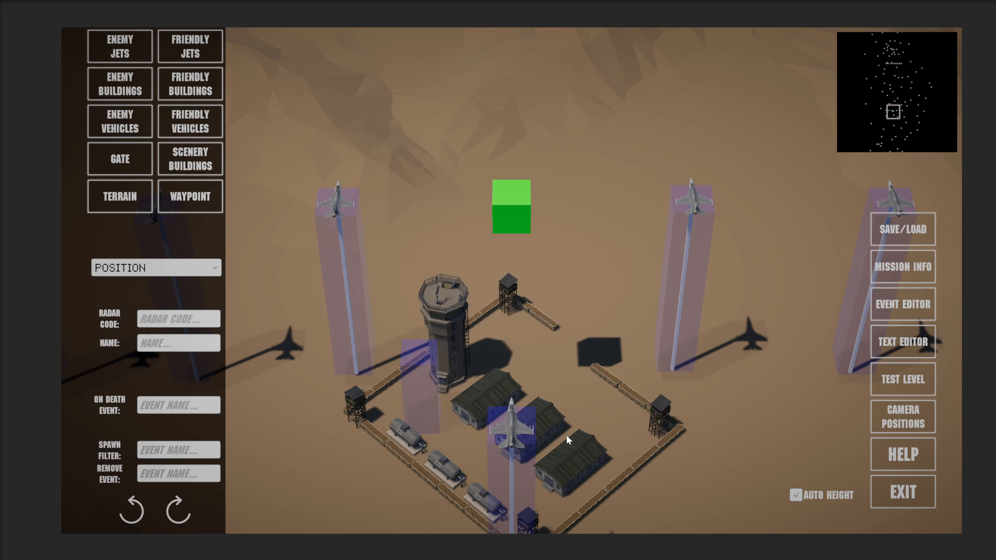
Inspect the end-level gate beside the southernmost runway and its spawn filter
left_click_drag(567, 437, 602, 289)
left_click_drag(443, 412, 440, 174)
left_click_drag(529, 401, 720, 133)
left_click_drag(334, 392, 598, 136)
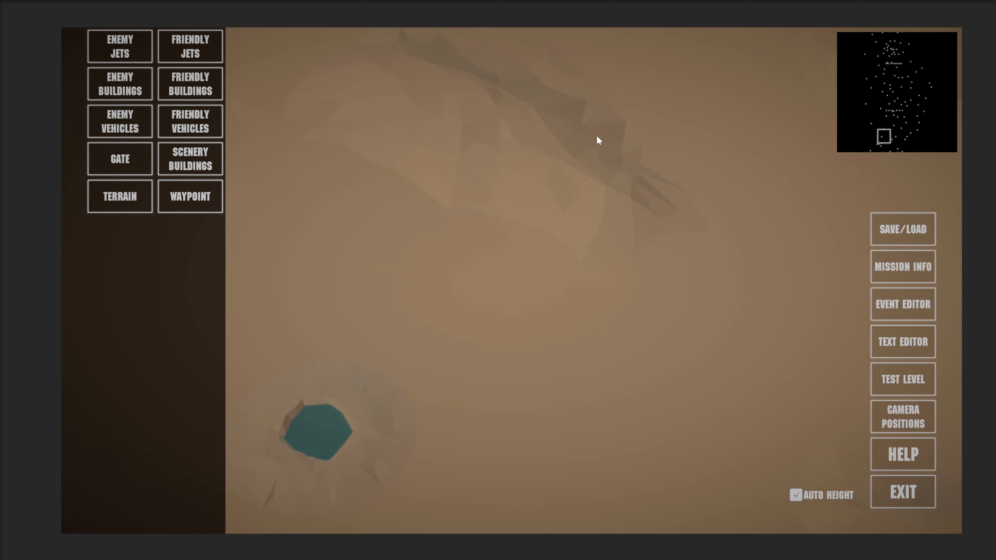
left_click_drag(382, 420, 414, 250)
left_click_drag(249, 398, 451, 182)
left_click(629, 230)
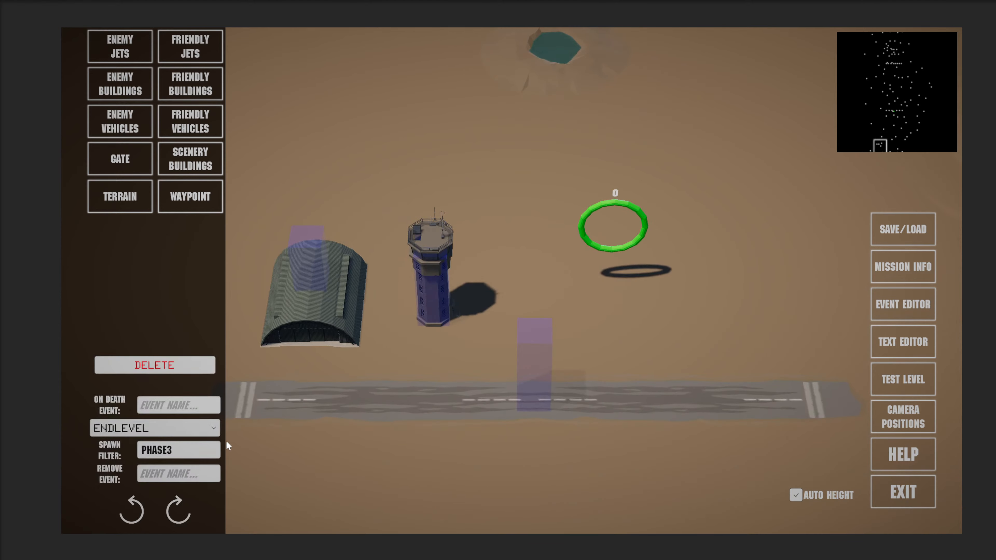
left_click(320, 267)
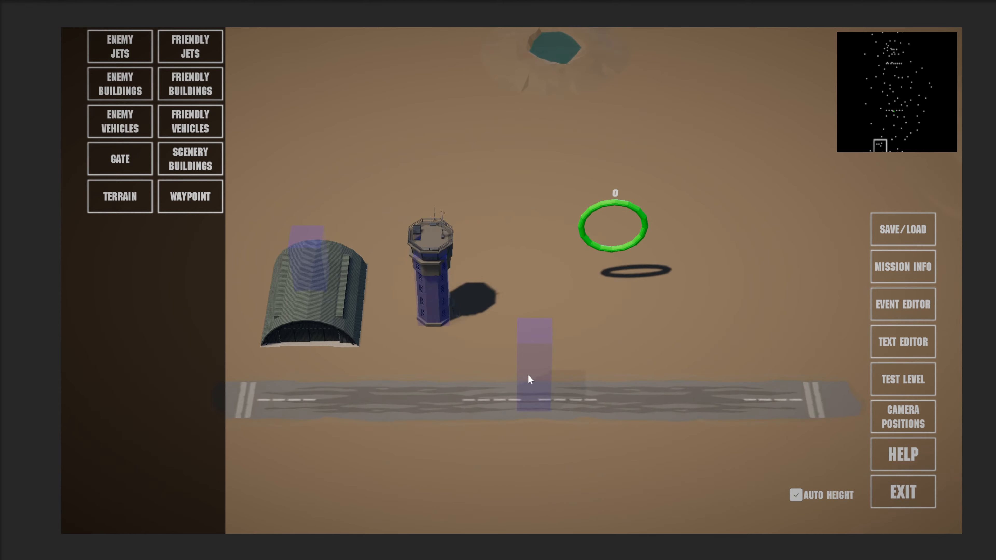
Inspect the hangar and control tower names at the southernmost runway, and reselect the end-level gate
left_click(116, 84)
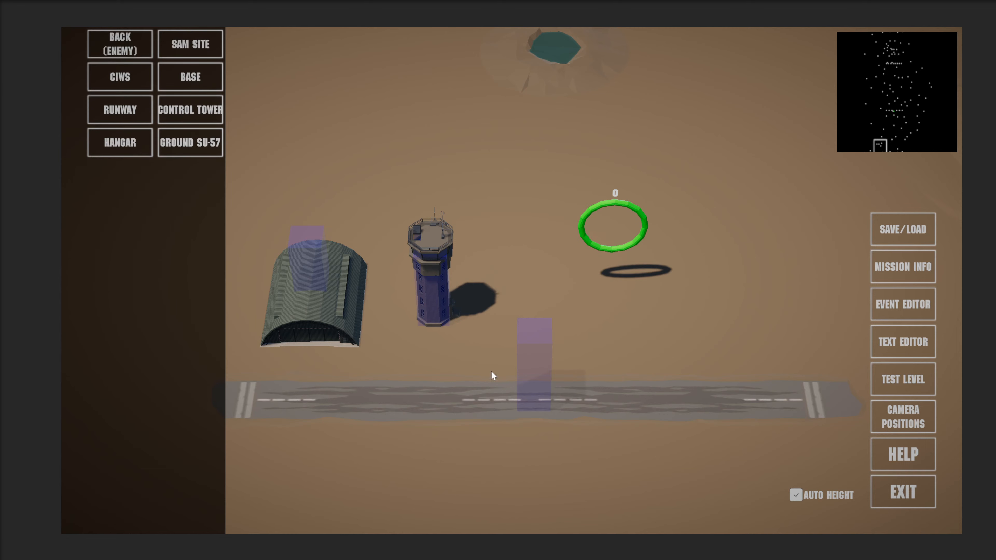
left_click(529, 357)
left_click(306, 283)
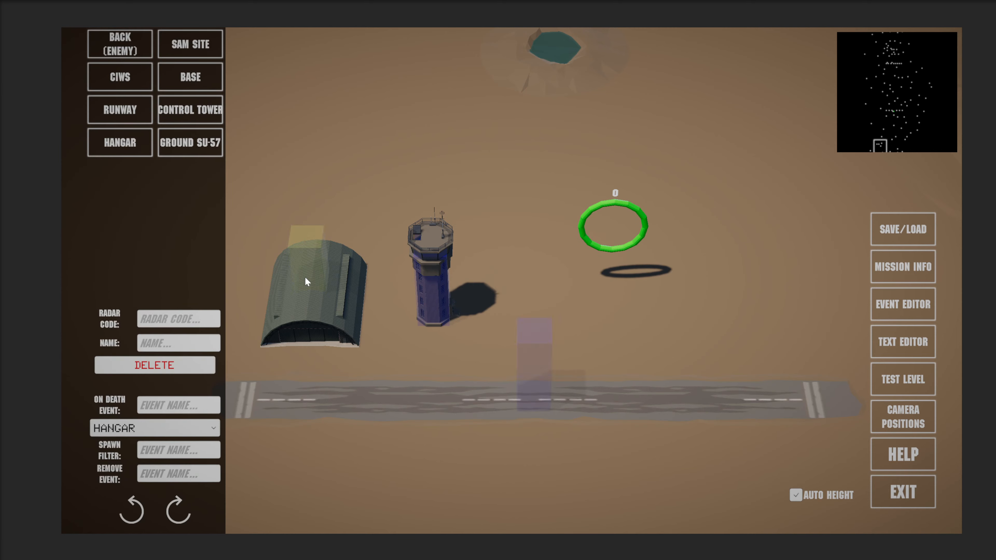
left_click(410, 275)
left_click(427, 300)
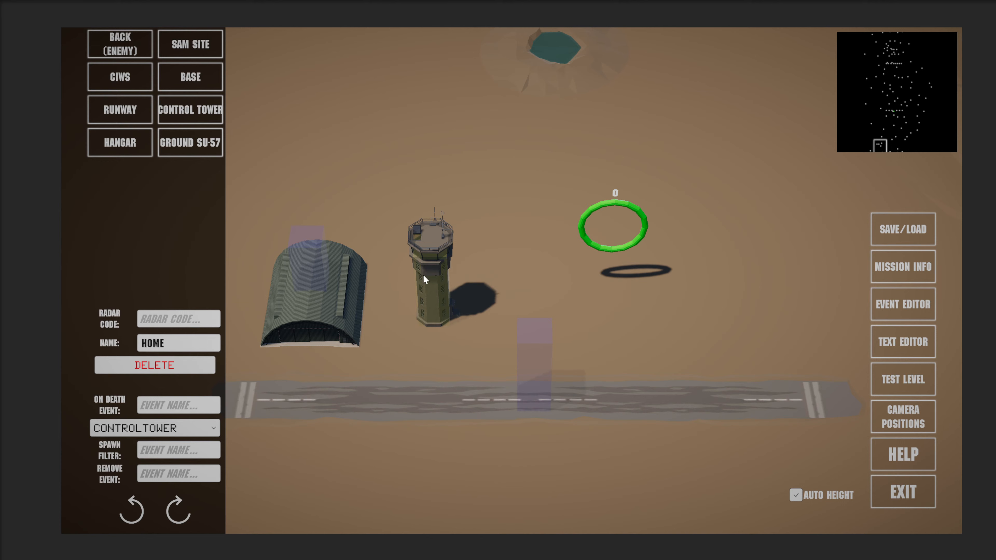
left_click(592, 209)
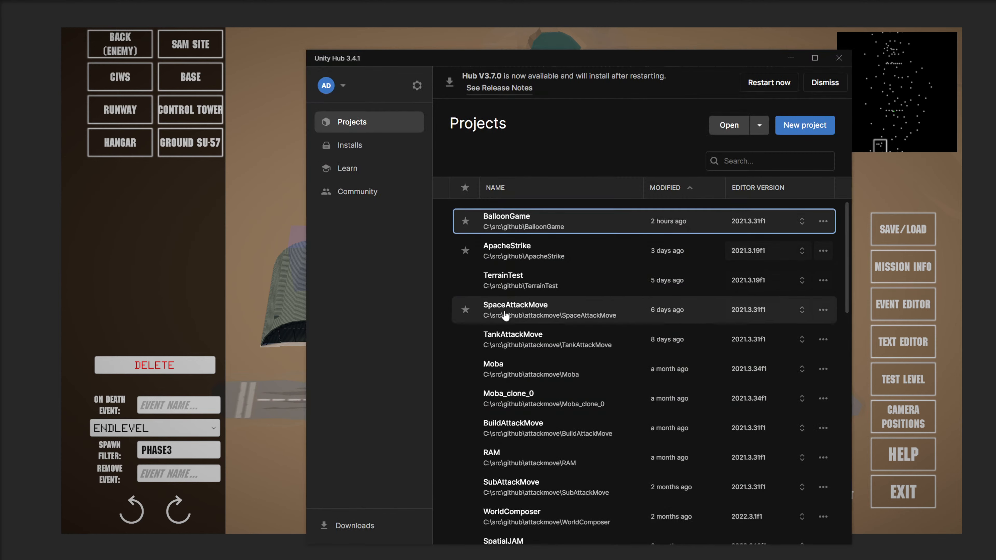
Open the ApacheStrike project from the projects list and dismiss the Unity Editor update notice
left_click(522, 256)
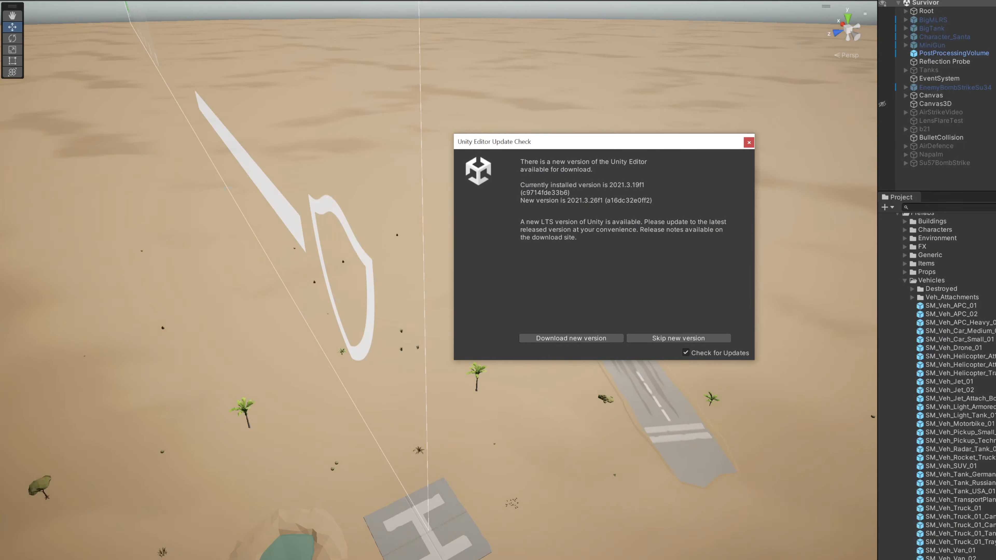
left_click(753, 142)
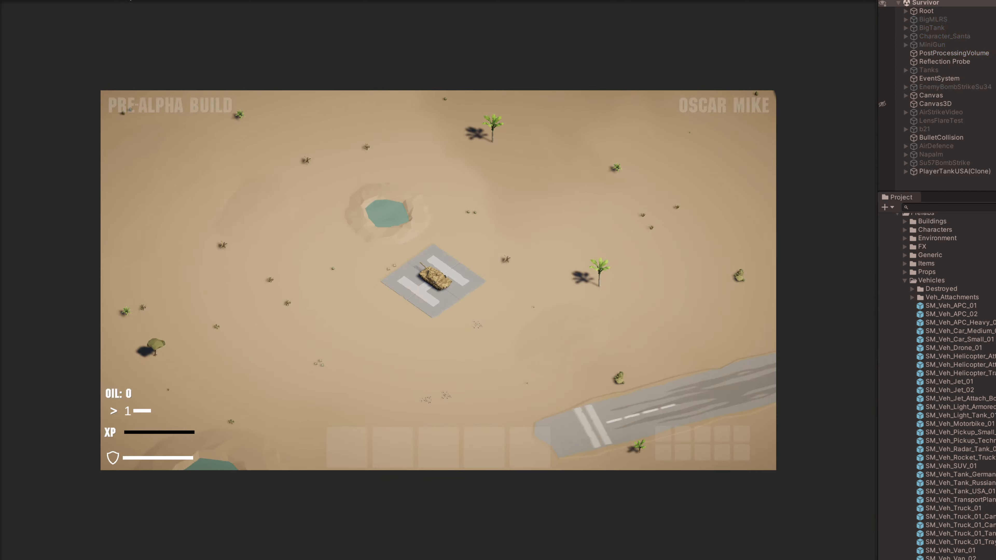
Set the running game's display resolution to QHD (2560x1440) and widen the game view
left_click(134, 1)
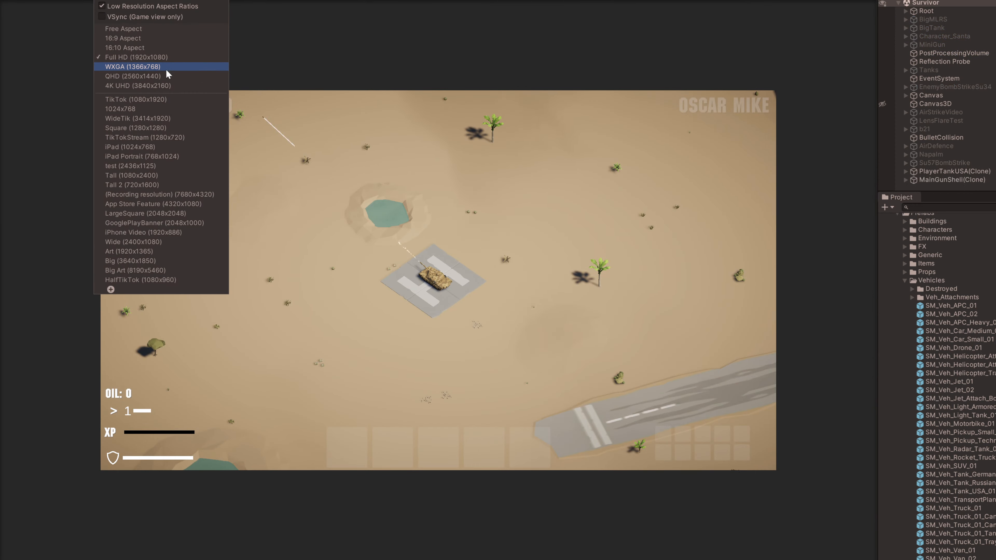
left_click(167, 70)
left_click(134, 0)
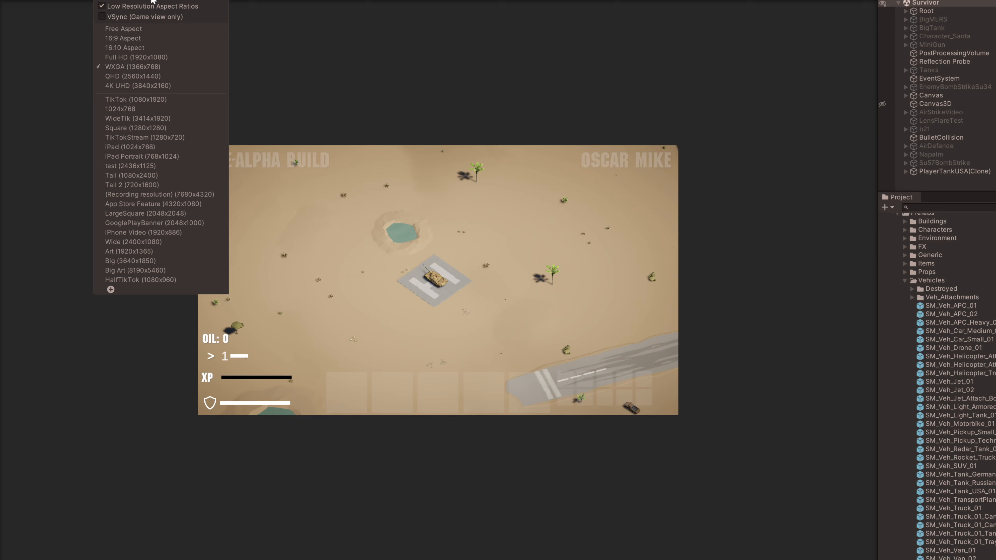
left_click(167, 77)
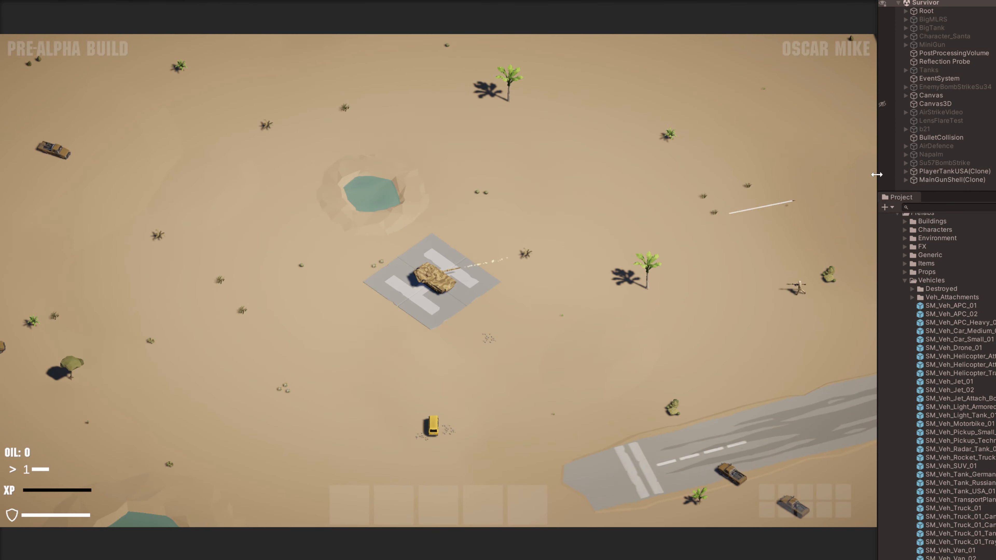
left_click_drag(877, 176, 976, 176)
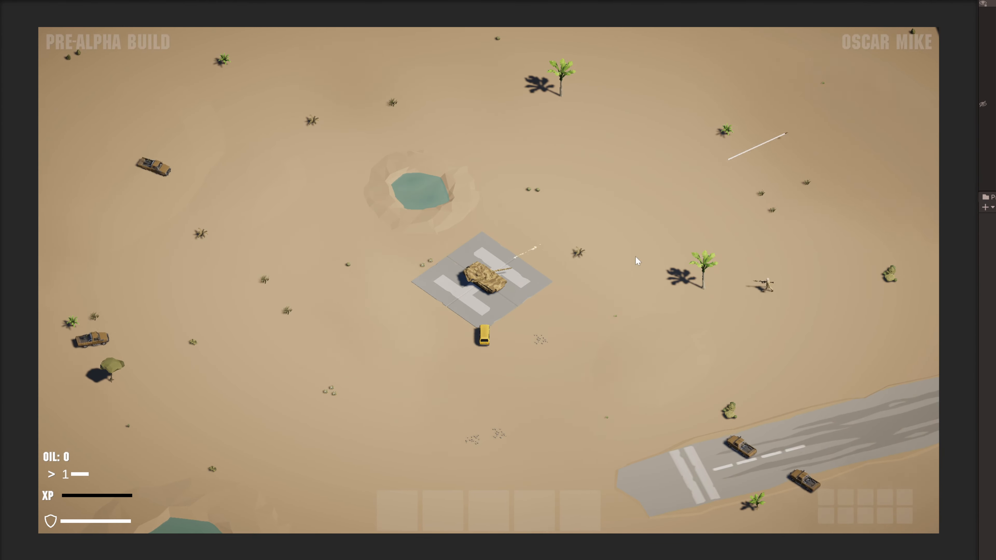
Drive the tank west off the helipad and loop back south-east while firing toward the runway
left_click(491, 310)
key("w")
key("a")
left_click(700, 351)
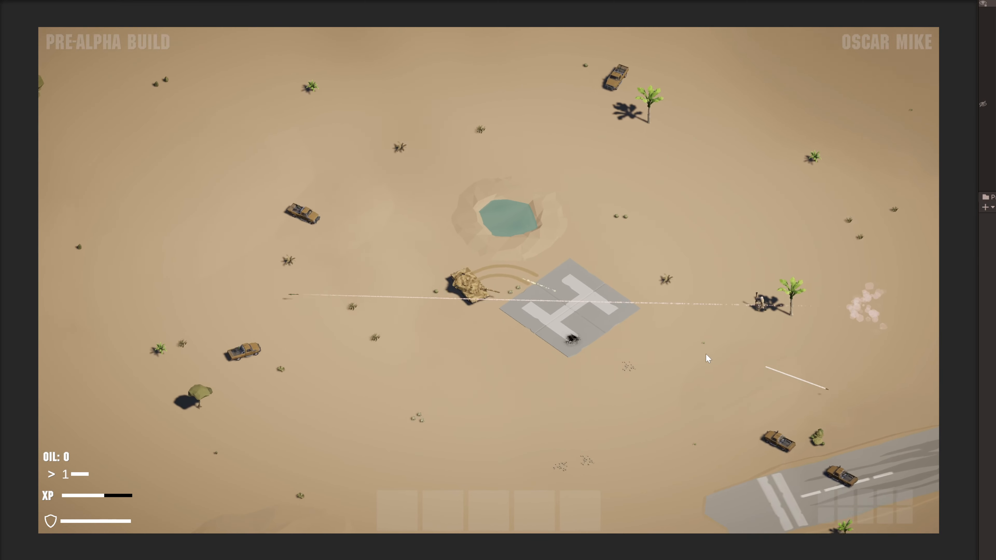
left_click(766, 404)
key("d")
left_click(766, 385)
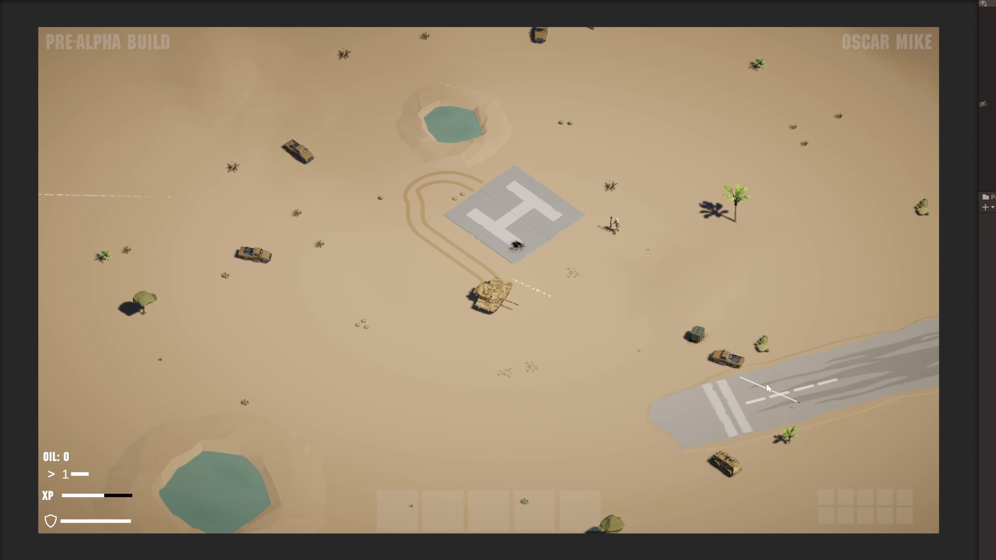
Continue the tank toward the runway while shooting the enemies south-east of the helipad
left_click(730, 318)
key("s")
left_click(550, 180)
key("w")
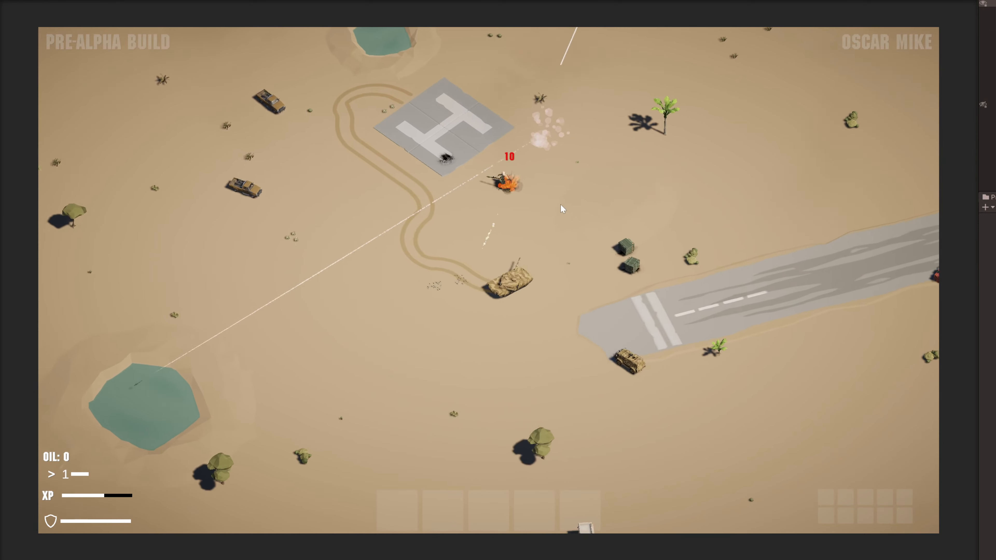
key("w")
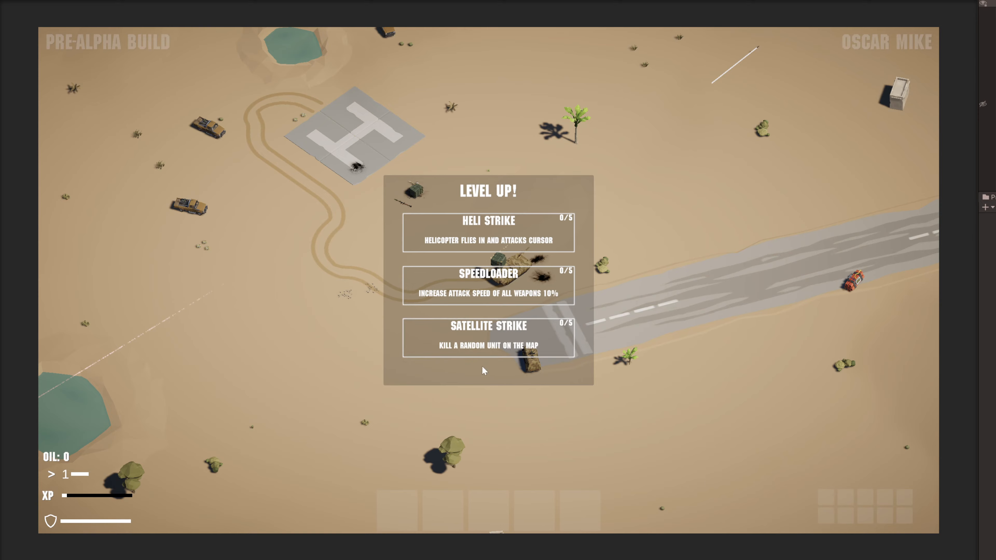
Take the HELI STRIKE upgrade and circle the tank across the near end of the runway
left_click(469, 237)
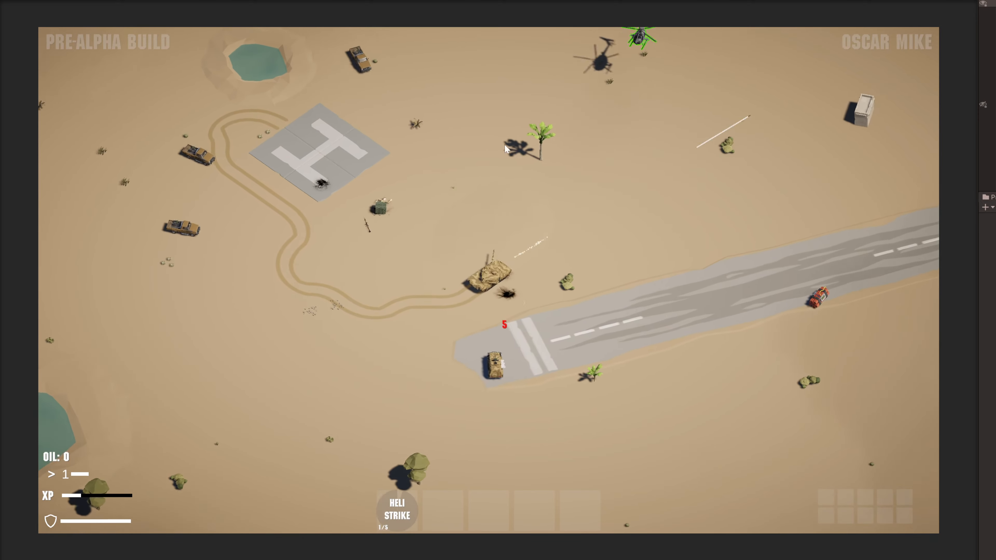
key("d")
key("s")
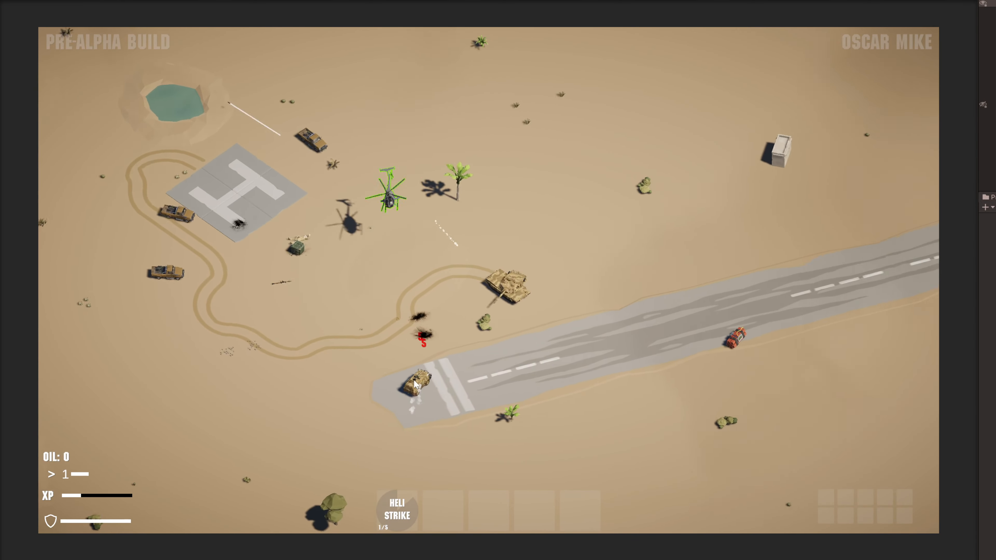
key("a")
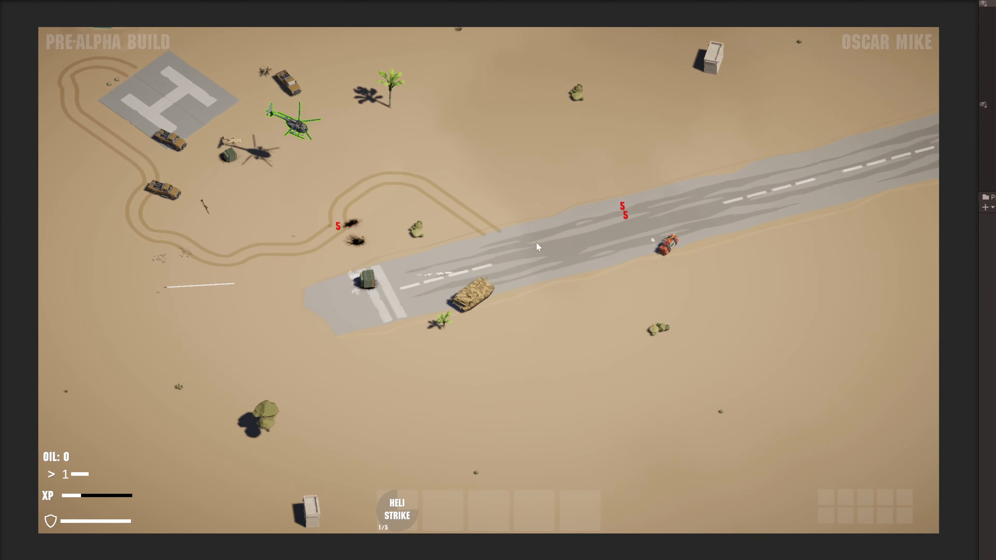
key("w")
key("a")
key("s")
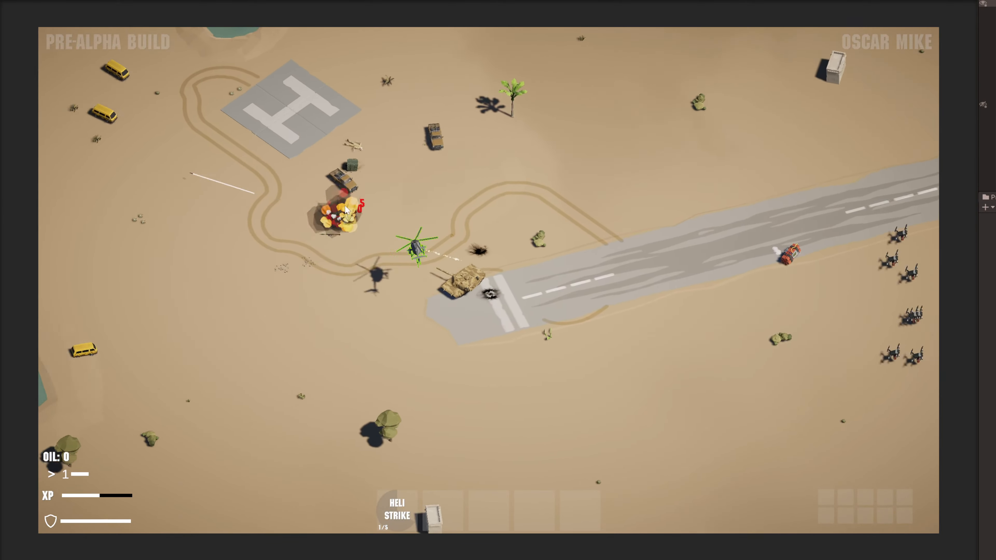
Loop the tank at the runway's end, then drive and dash south-west past the approaching drones
key("w")
key("d")
key("s")
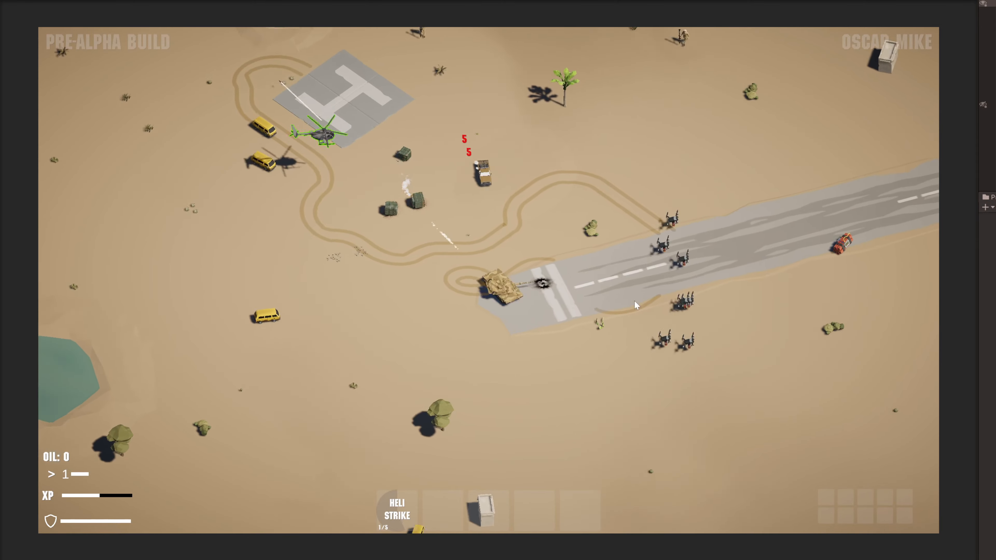
key("a")
key("space")
key("a")
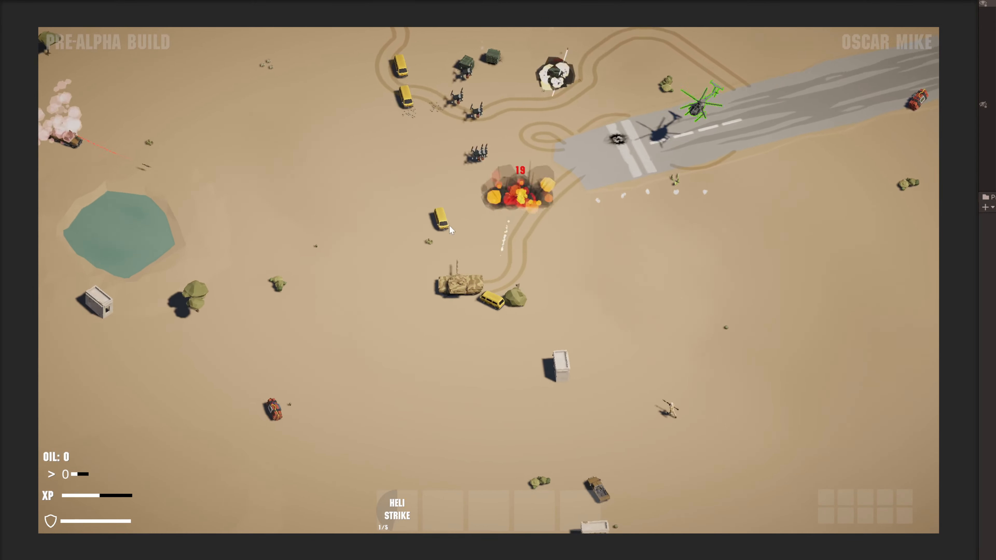
Drive the tank west toward the southern pond and back north-east toward the runway to level up
key("s")
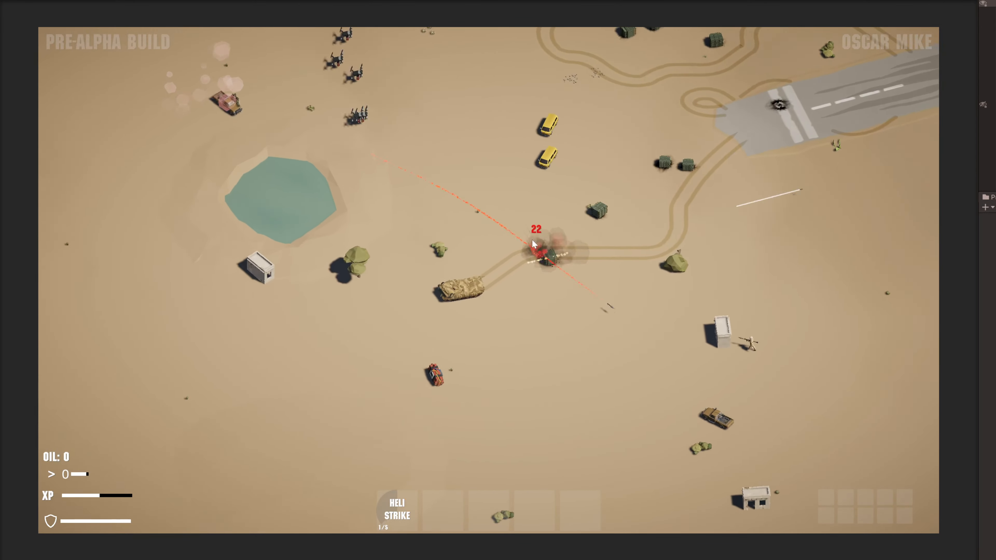
key("w")
key("d")
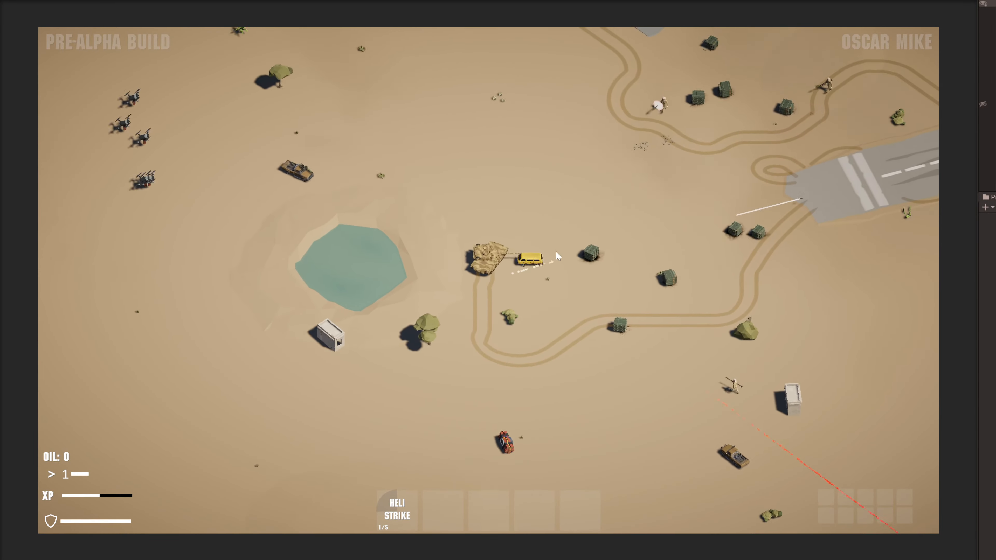
key("d")
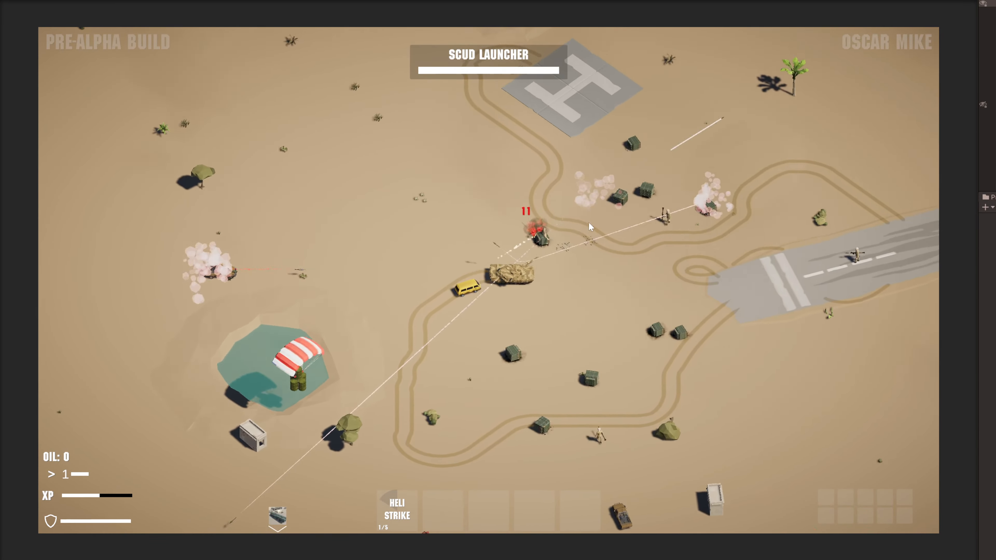
key("w")
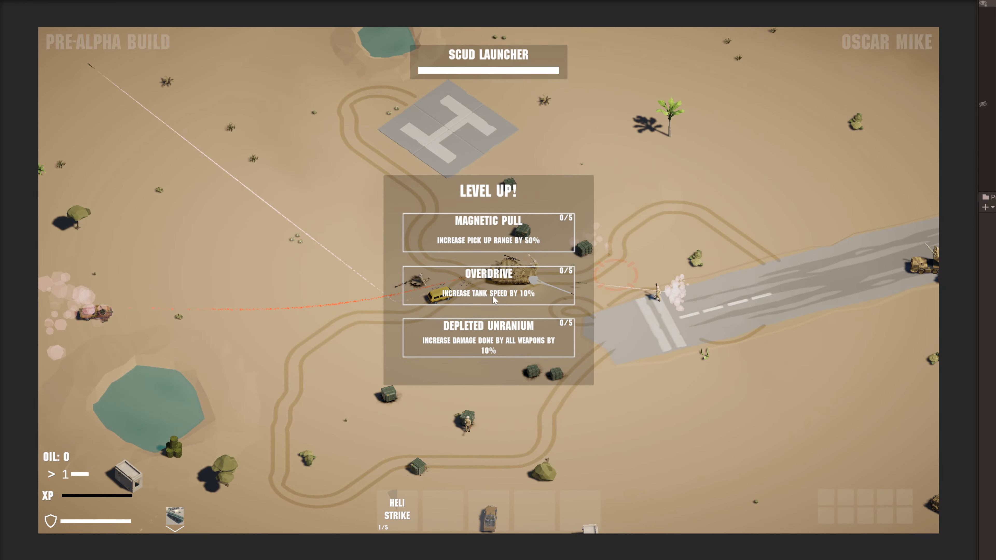
Take the DEPLETED UNRANIUM upgrade, cross the runway and turn west while firing at enemies
left_click(478, 336)
key("d")
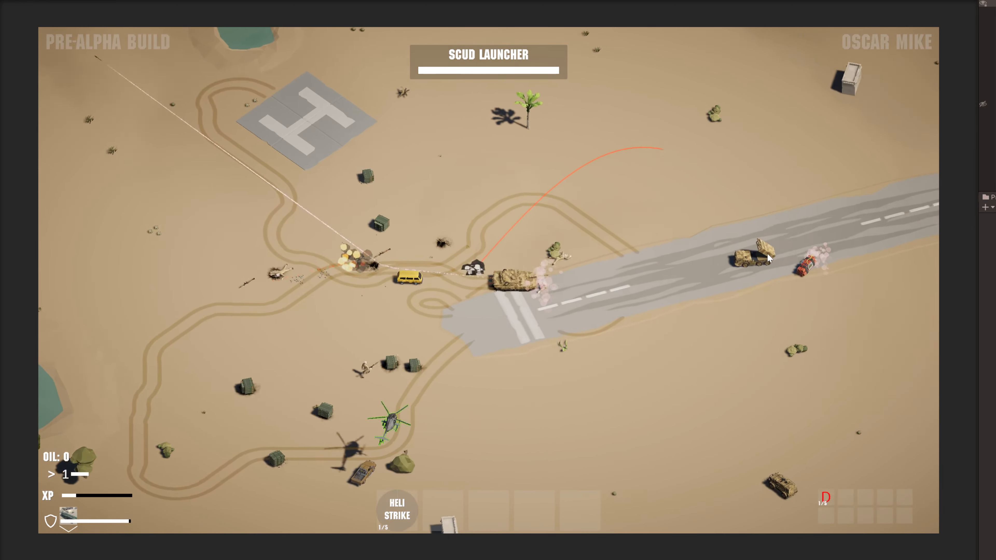
key("s")
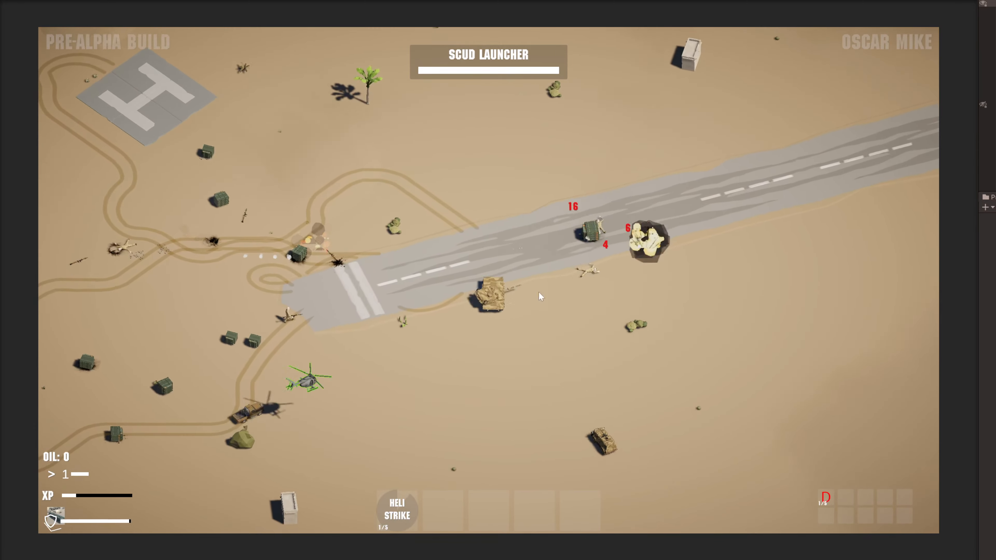
left_click(252, 351)
key("a")
left_click(225, 341)
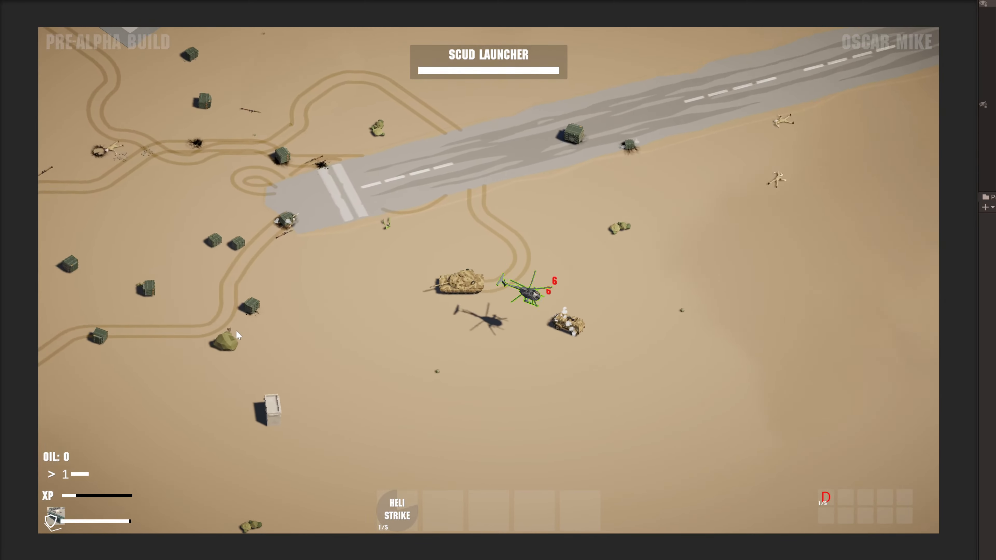
Dash the tank west of the runway and drive north-west toward the pond
key("space")
key("w")
key("s")
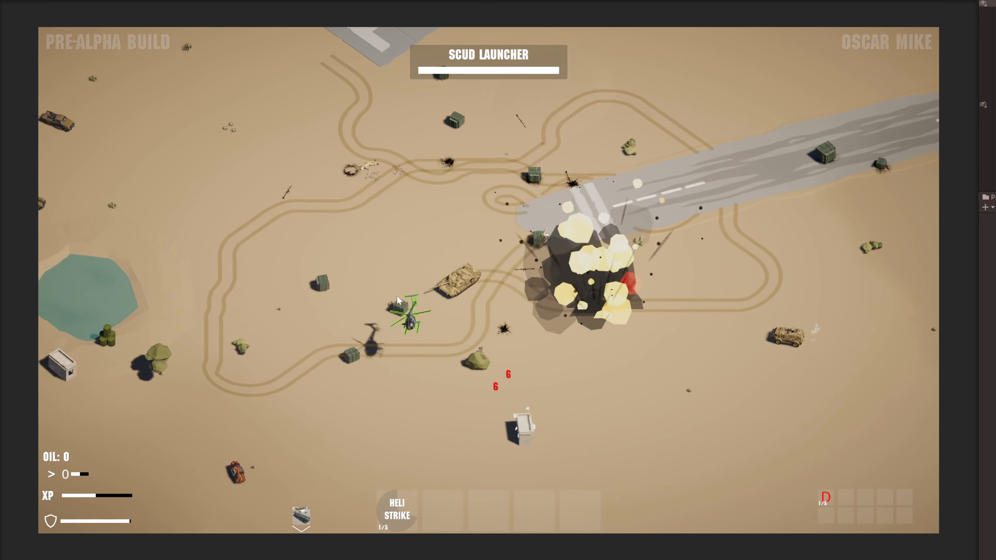
key("w")
key("a")
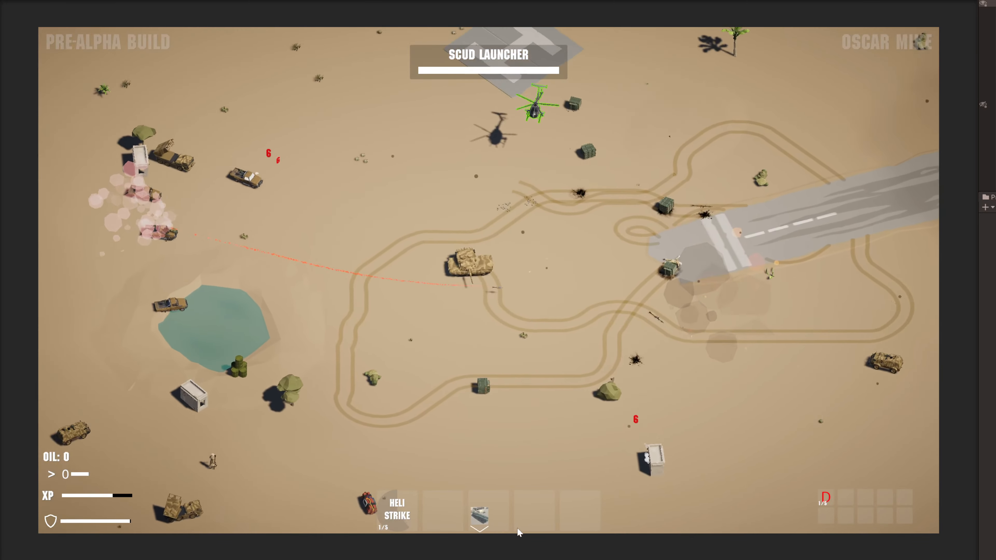
Dash the tank south and head south-east toward the Scud Launcher, firing at vehicles on the way
key("s")
left_click(544, 487)
key("space")
key("d")
left_click(544, 452)
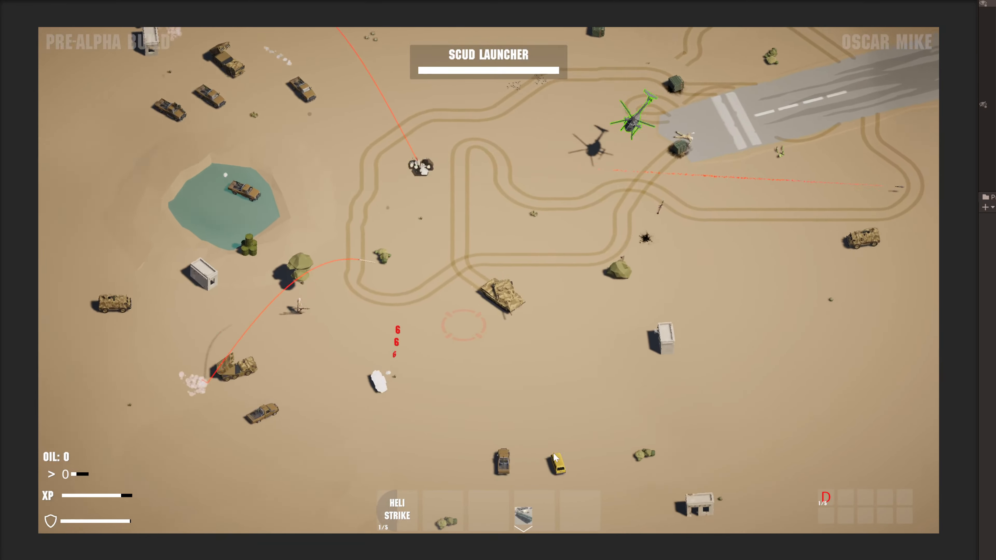
left_click(512, 424)
left_click(431, 375)
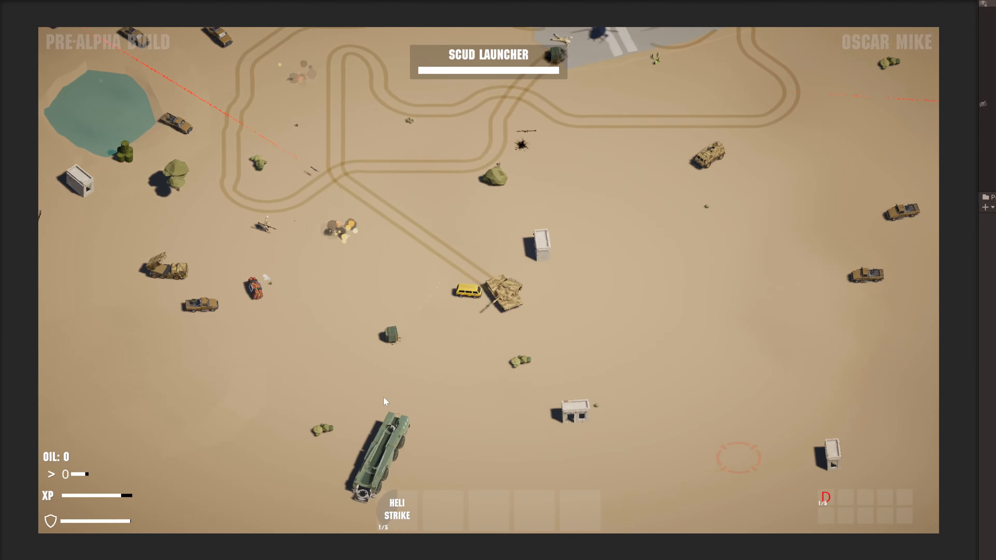
Shoot the Scud Launcher repeatedly while driving the tank south and west around it
left_click(384, 382)
left_click(370, 379)
key("a")
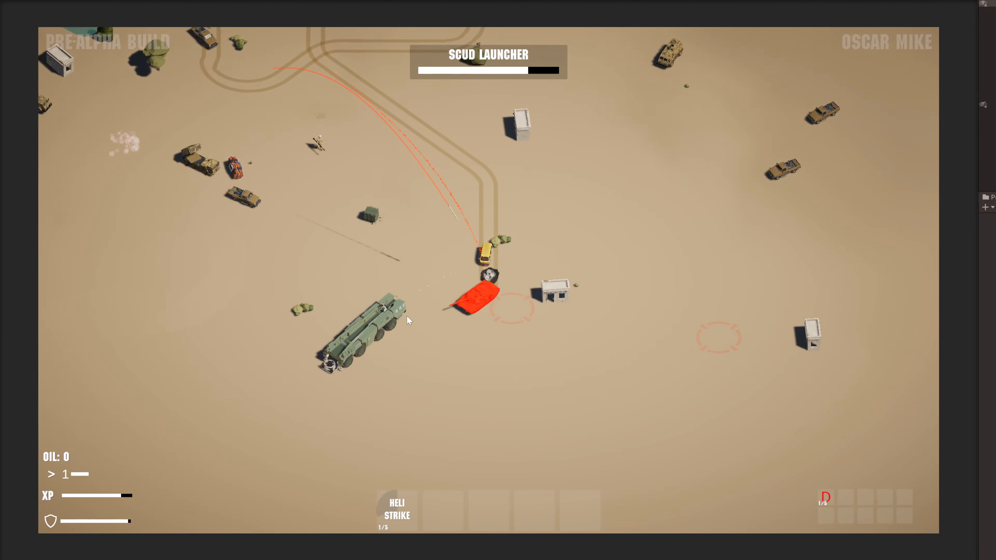
left_click(407, 316)
left_click(392, 239)
key("a")
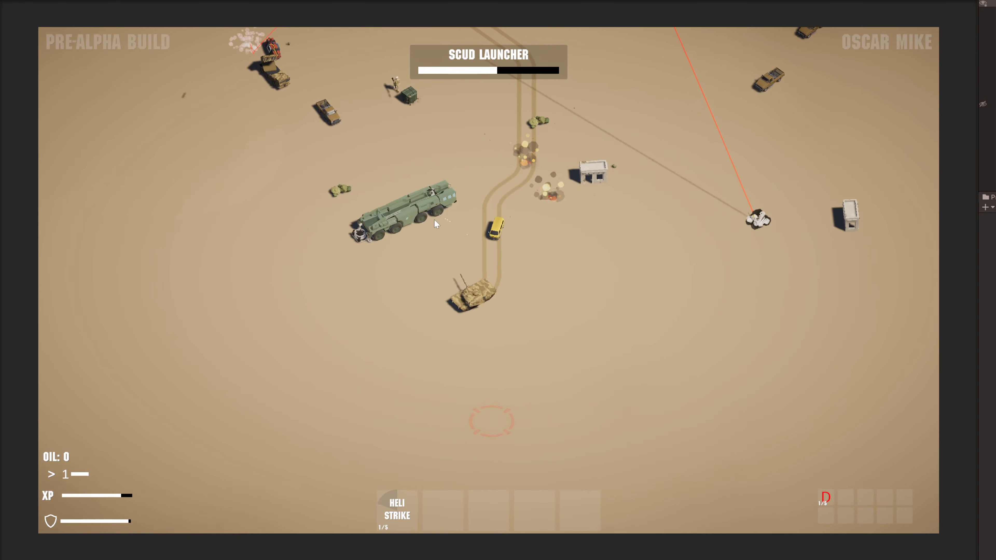
left_click(455, 200)
key("s")
left_click(540, 233)
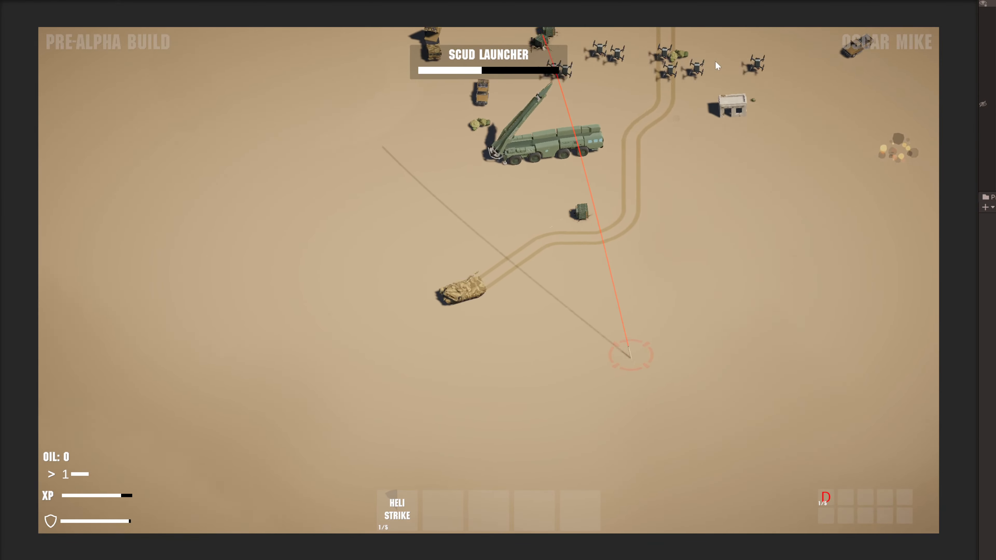
Fire at the drone swarm near the Scud Launcher while turning the tank north and east
key("w")
left_click(744, 114)
left_click(771, 219)
left_click(775, 252)
key("d")
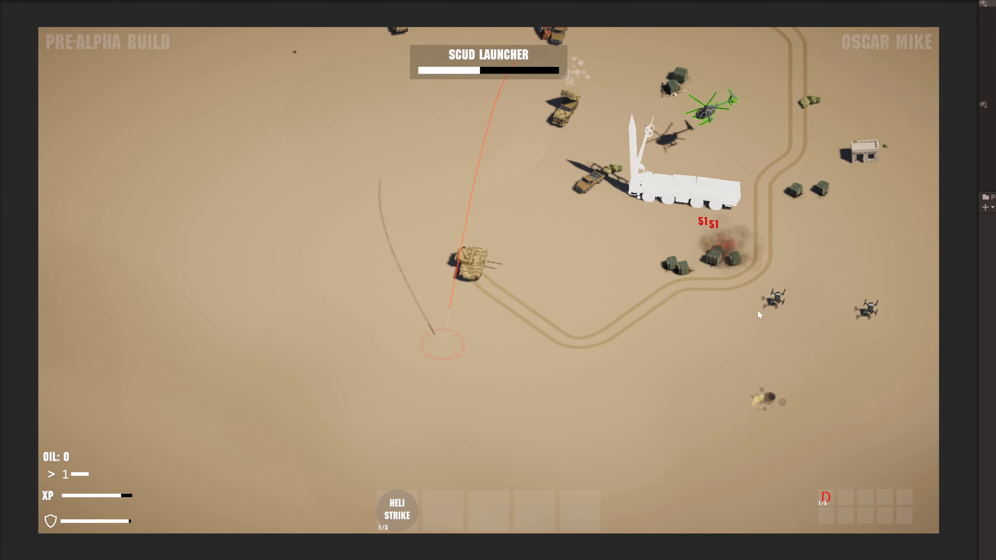
Fire at the Scud Launcher and the nearby pickup truck, then drive into the supply crates to level up
left_click(617, 213)
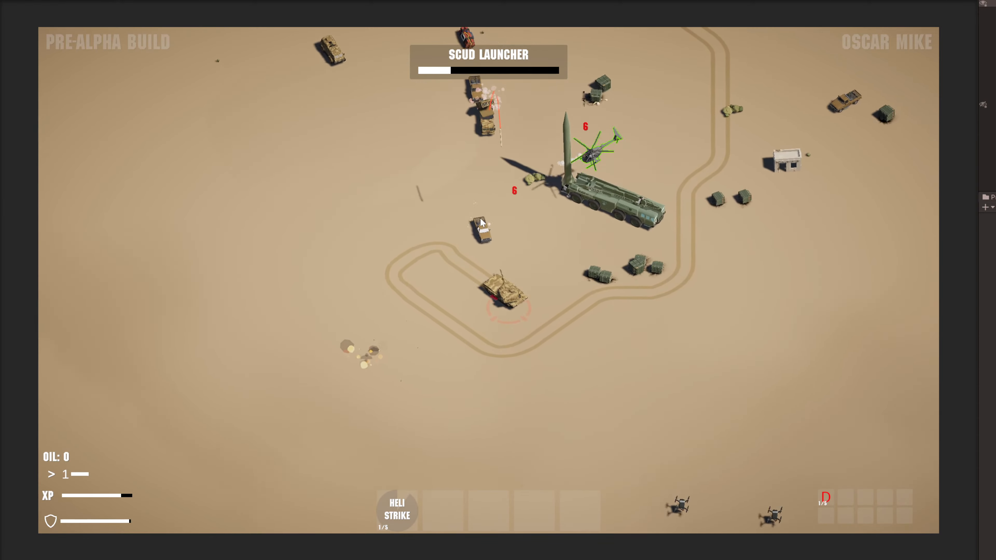
left_click(480, 217)
key("d")
key("w")
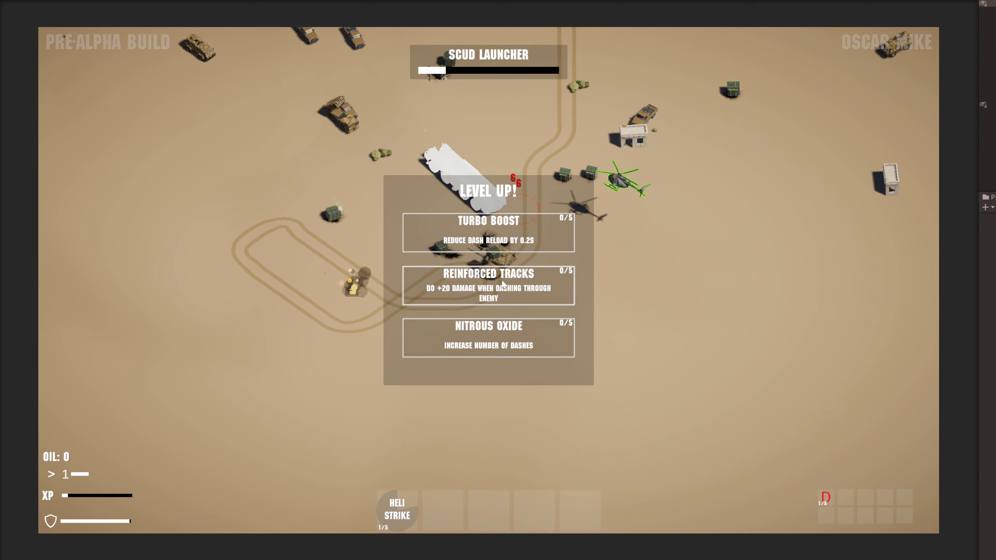
Take the REINFORCED TRACKS upgrade and circle the tank to finish the Scud Launcher and collect its drop
left_click(487, 291)
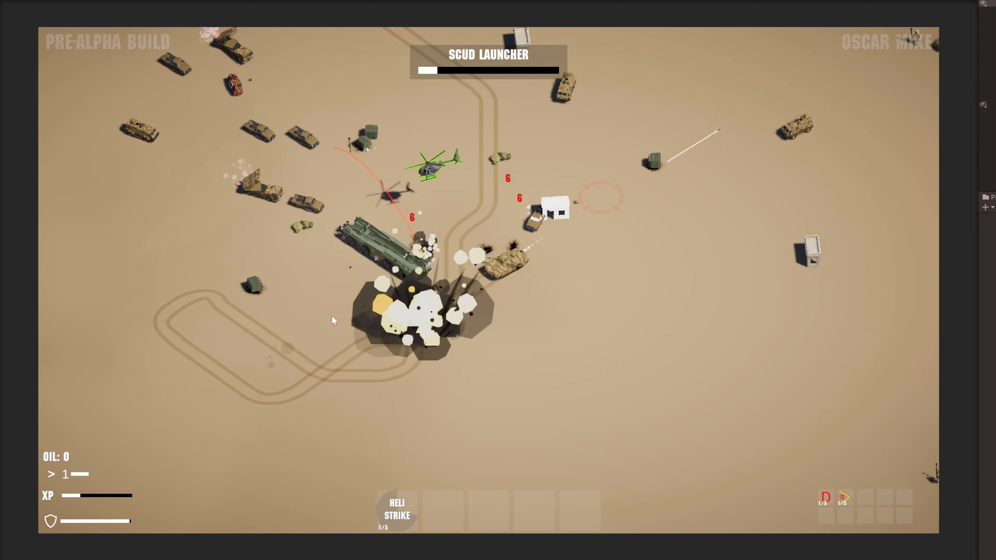
key("d")
key("s")
key("a")
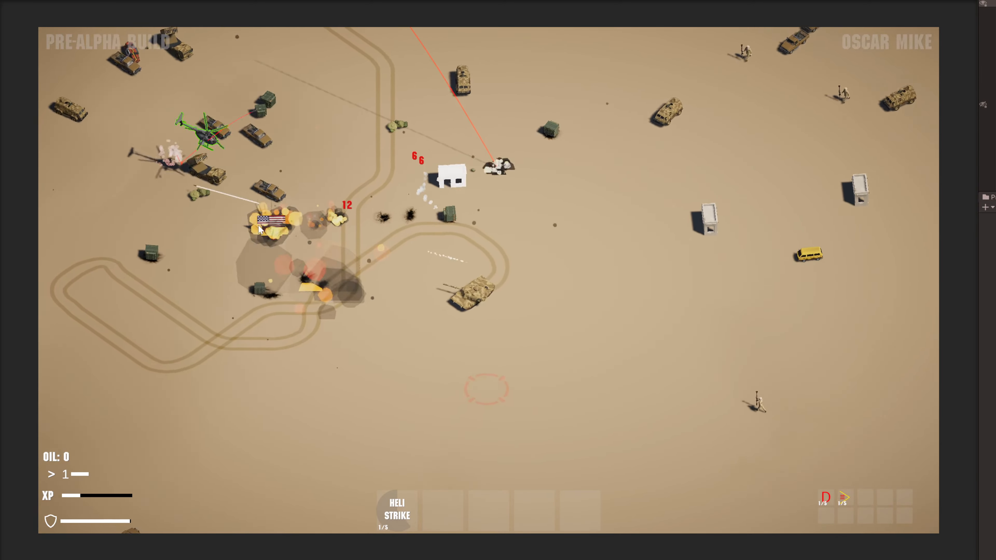
key("w")
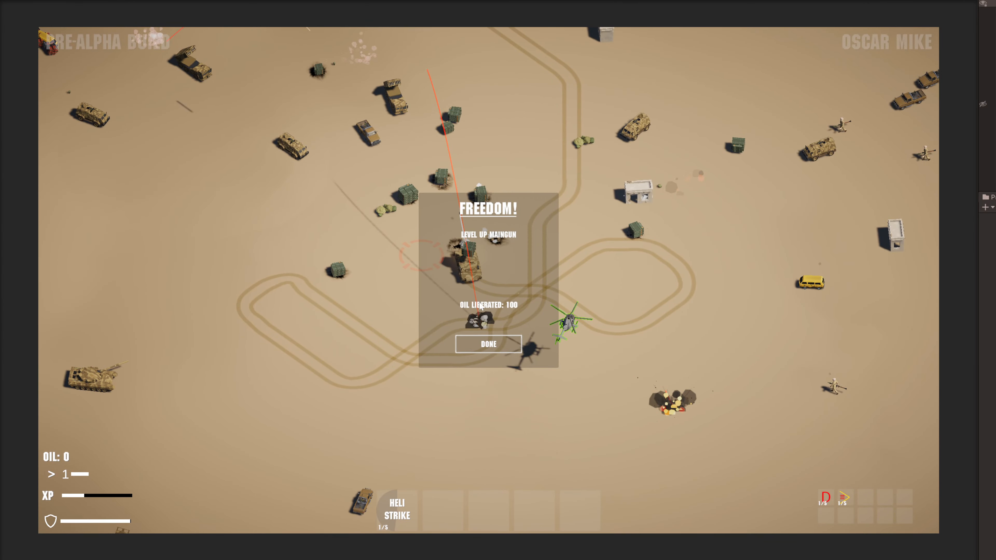
Accept the FREEDOM! main gun upgrade and fire at the pickup truck west of the tank
left_click(473, 345)
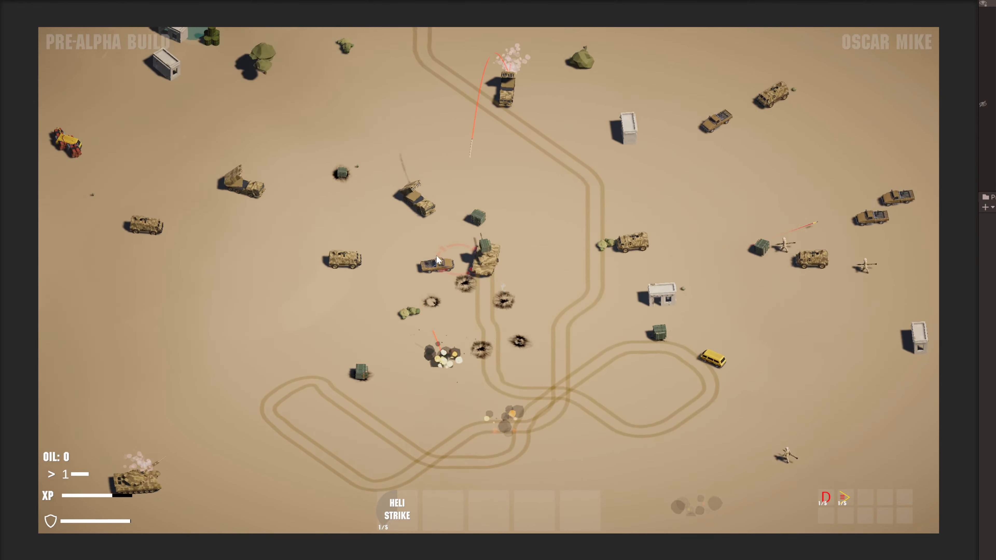
left_click(437, 257)
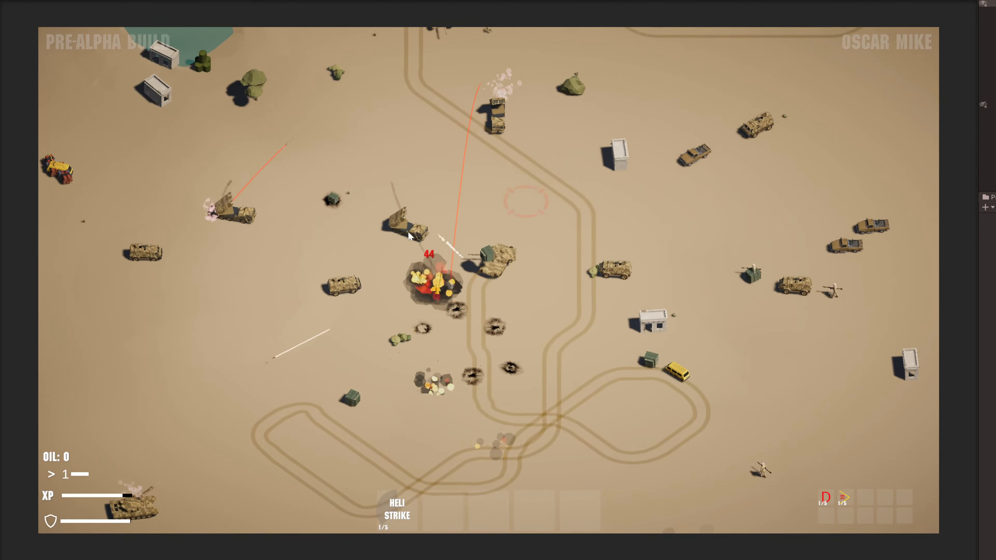